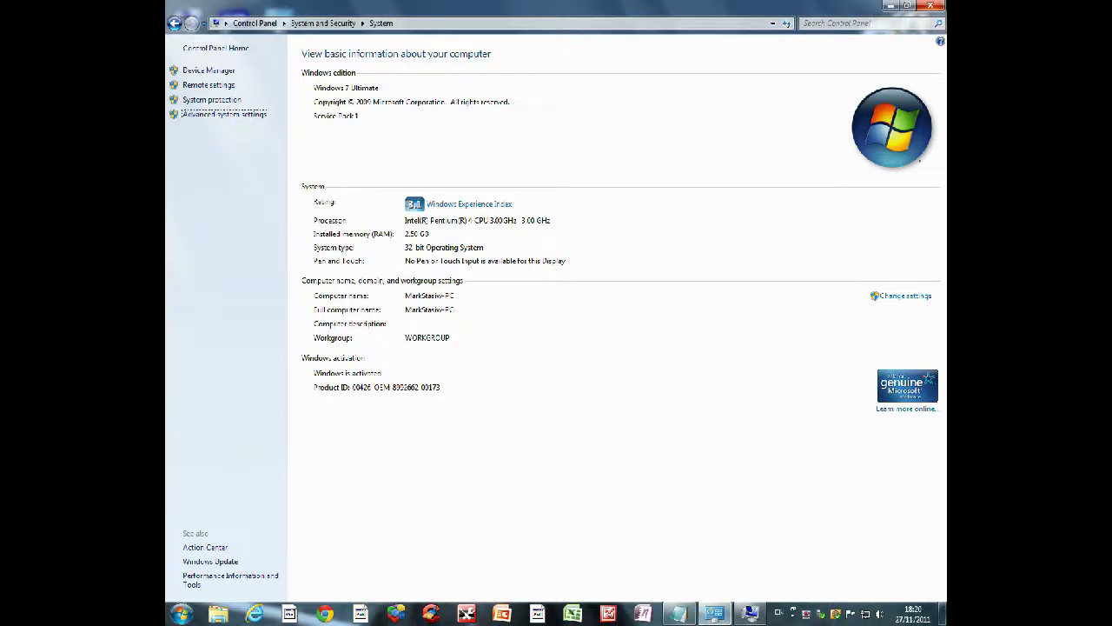
Set the initial size of drive C:'s custom paging file to 3838 MB and confirm the virtual memory change
left_click(321, 136)
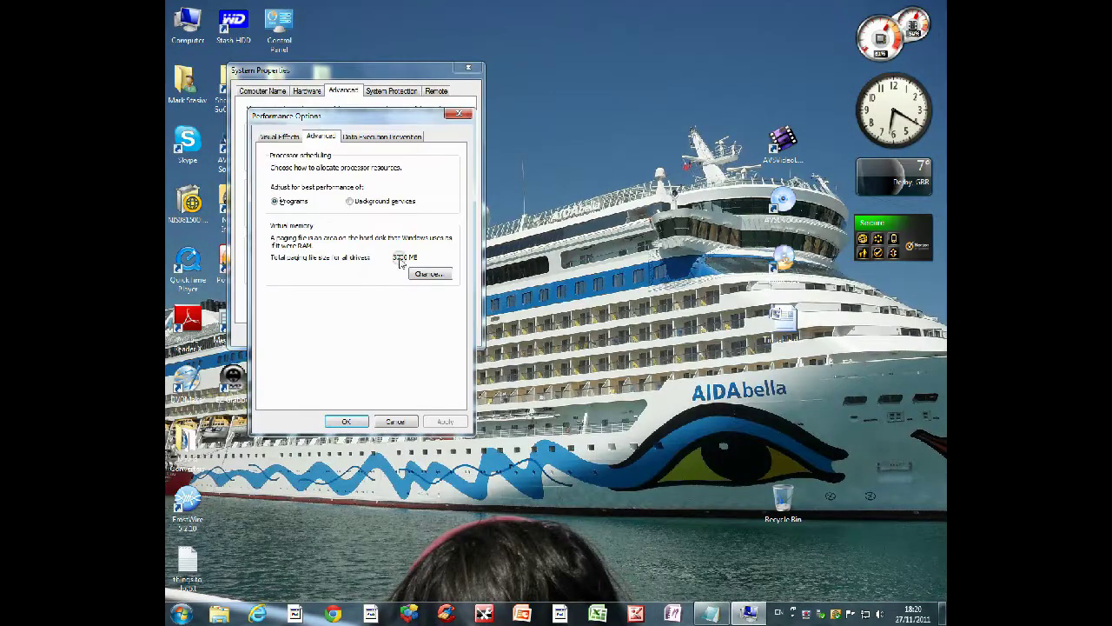
left_click(426, 271)
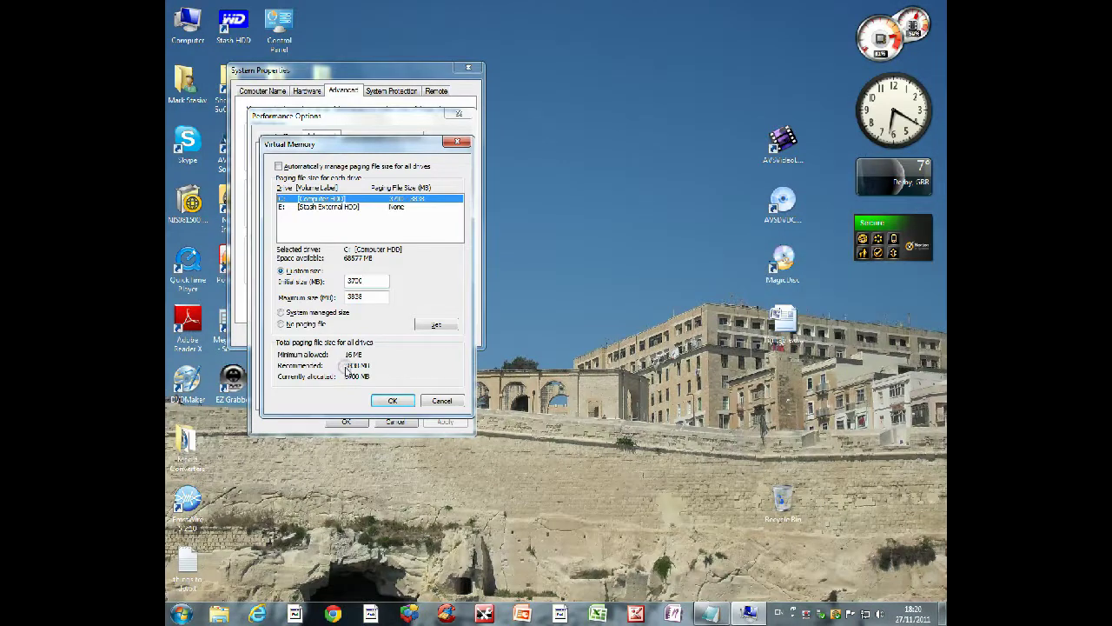
left_click(365, 281)
type("3838")
left_click(434, 324)
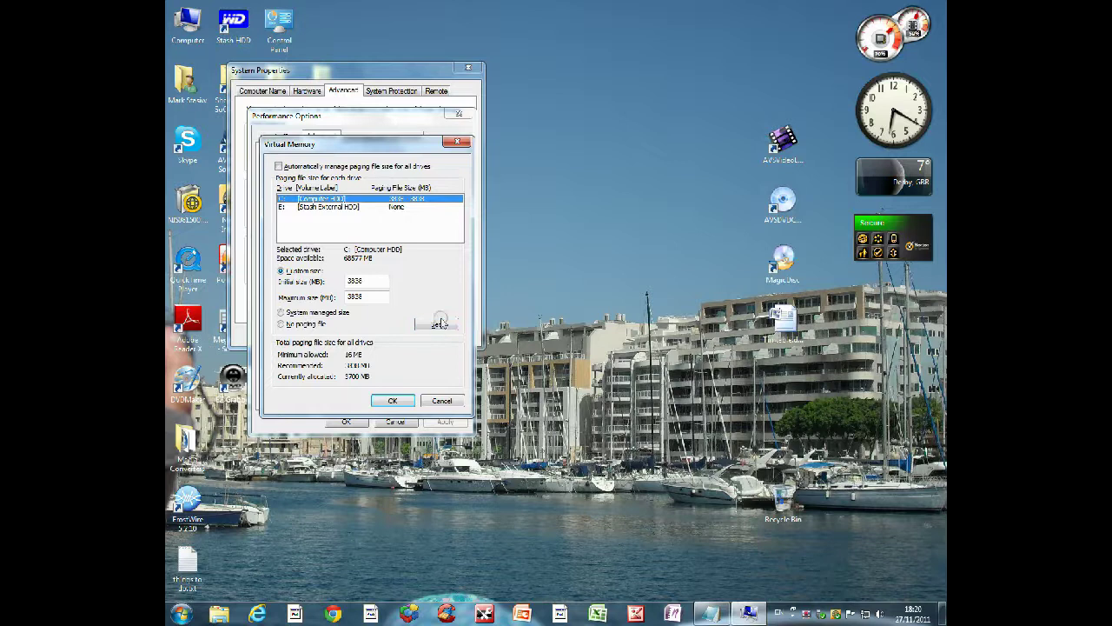
left_click(393, 401)
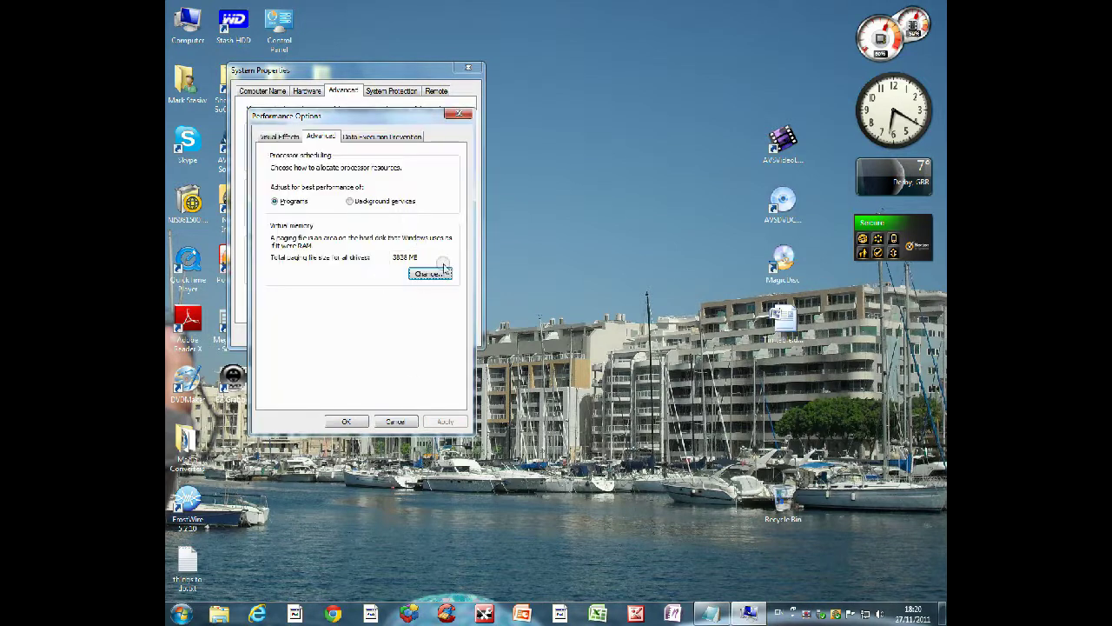
Consult the to-do notes for the next task and close the Performance Options and System Properties dialogs
left_click(711, 615)
left_click(342, 61)
left_click(890, 6)
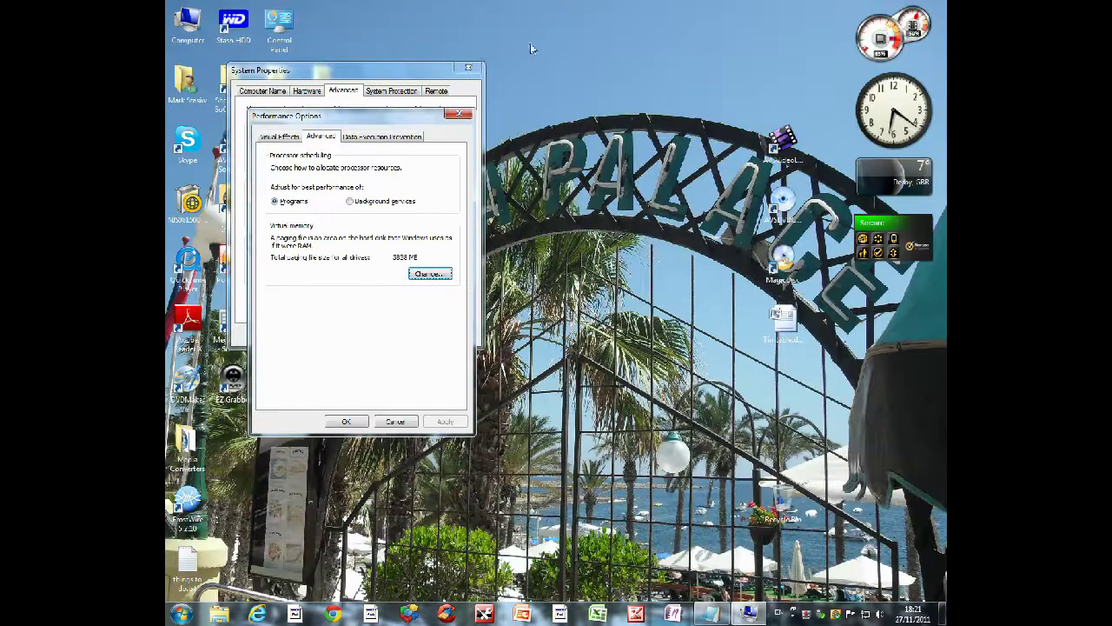
left_click(463, 115)
left_click(468, 68)
Open the list of installed programs and start uninstalling Bing Bar
left_click(181, 614)
left_click(365, 489)
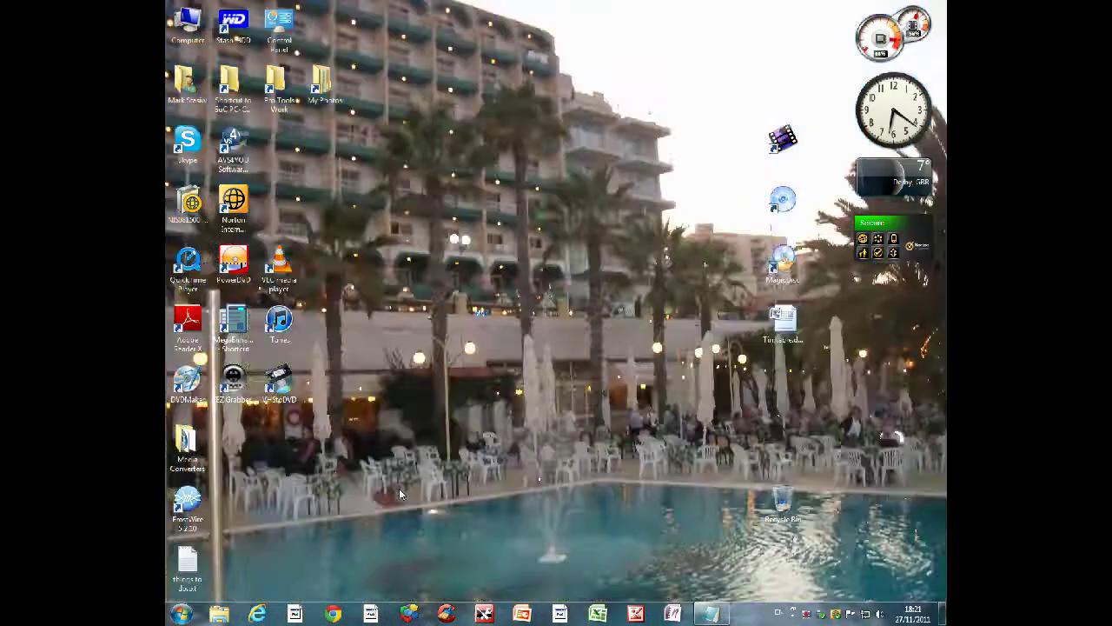
left_click(427, 228)
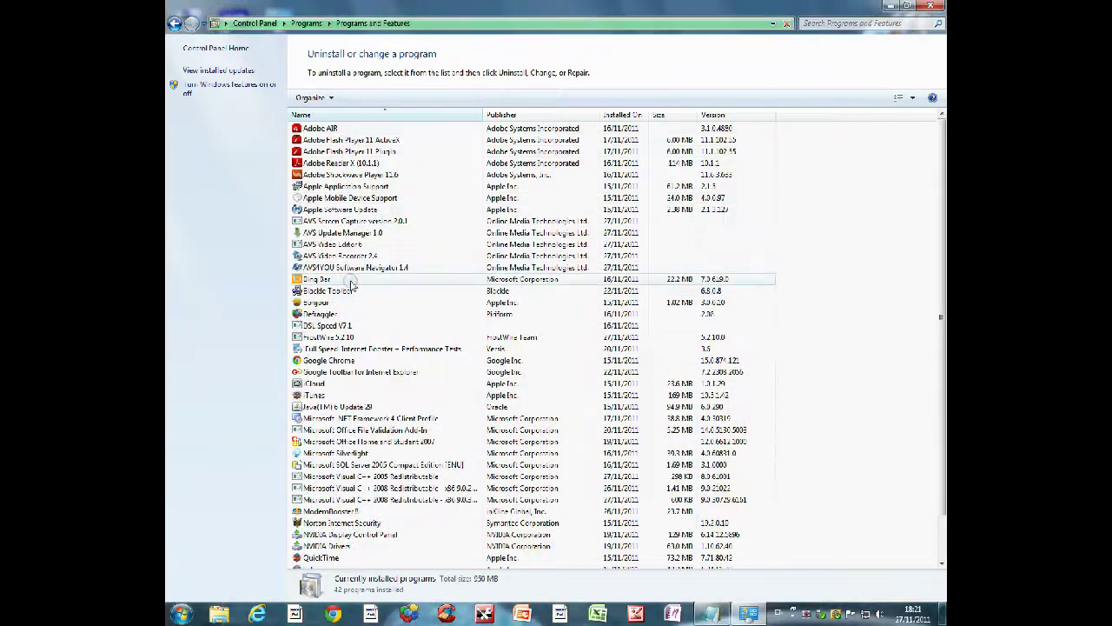
left_click(341, 280)
right_click(341, 279)
left_click(361, 291)
left_click(613, 306)
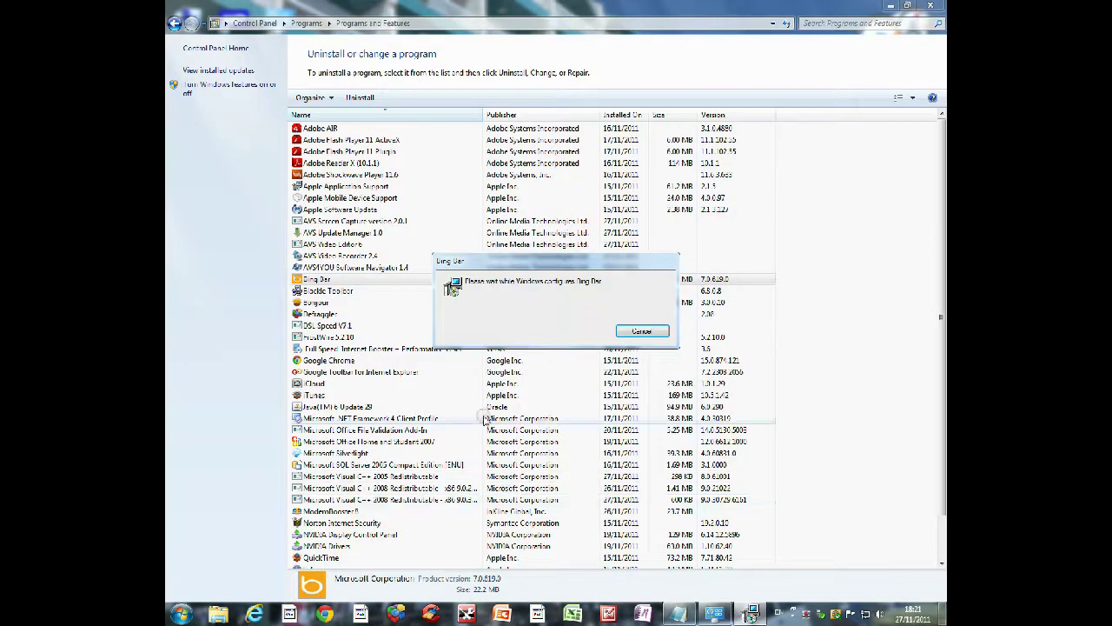
Highlight the item about using all processors on start up in the to-do notes and minimize the open windows
mouse_move(751, 615)
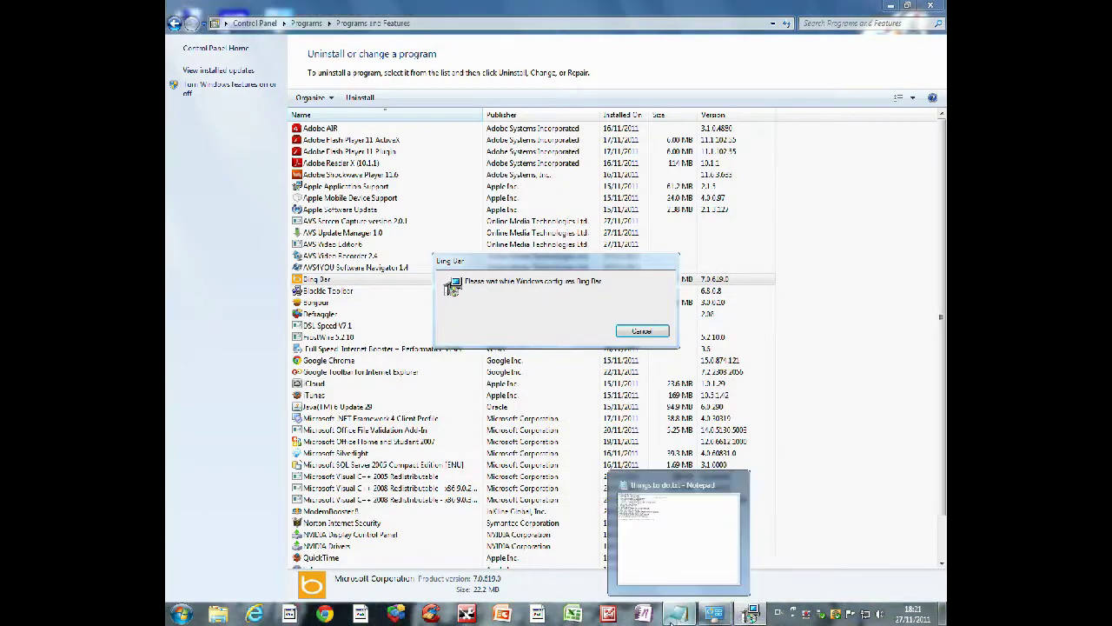
left_click(751, 614)
left_click_drag(340, 59, 173, 60)
left_click_drag(415, 68, 247, 70)
left_click_drag(334, 63, 169, 63)
left_click(891, 6)
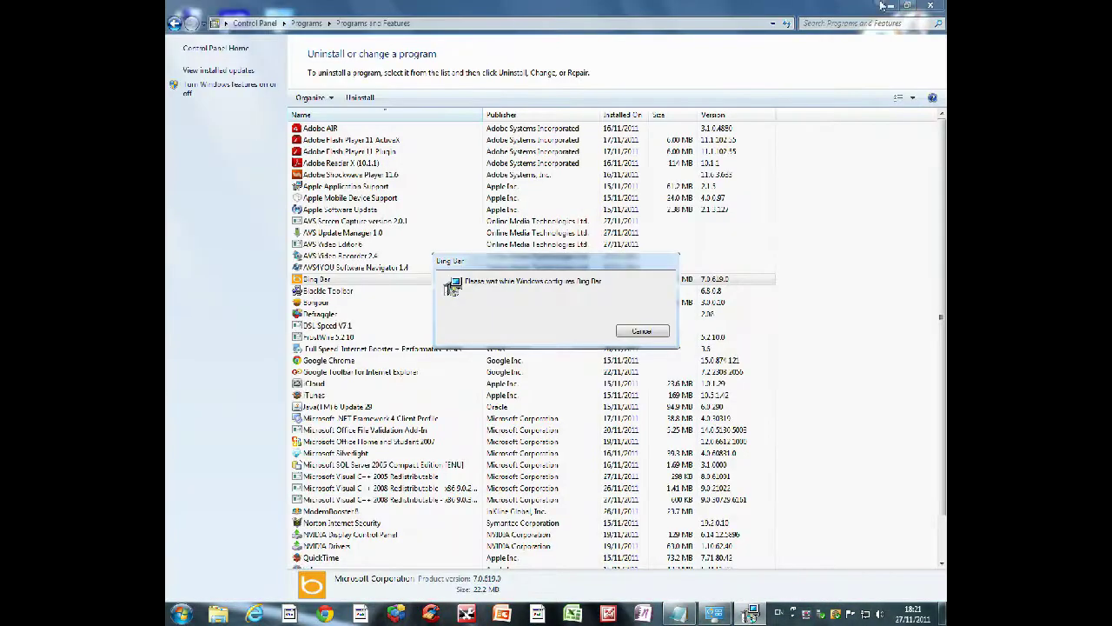
left_click(890, 6)
Launch the System Configuration utility by running msconfig
left_click(181, 614)
left_click(355, 561)
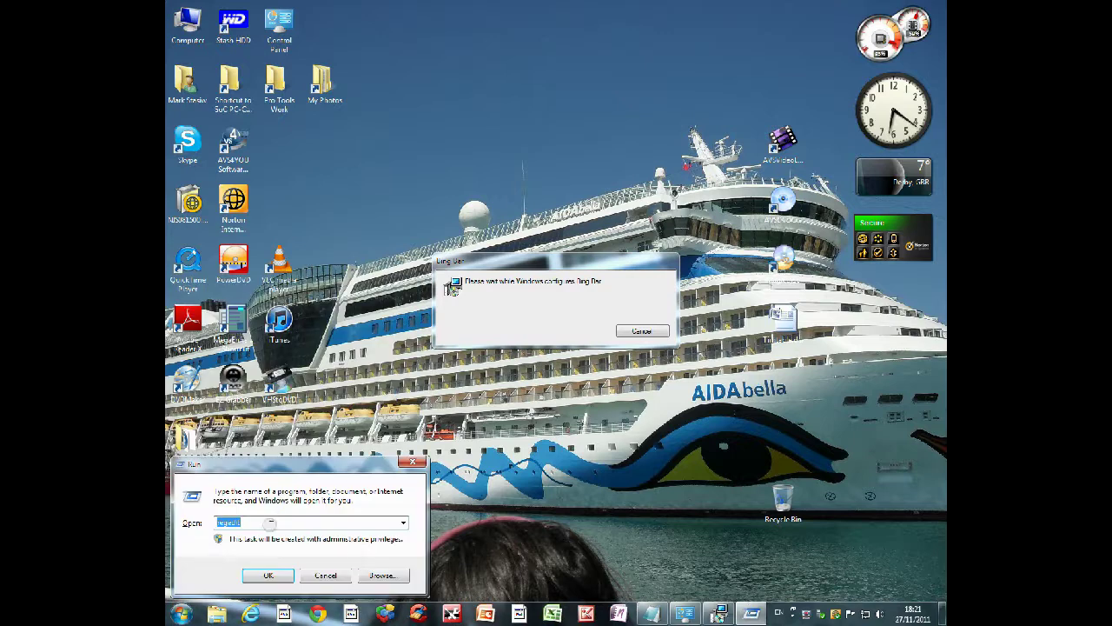
left_click(404, 522)
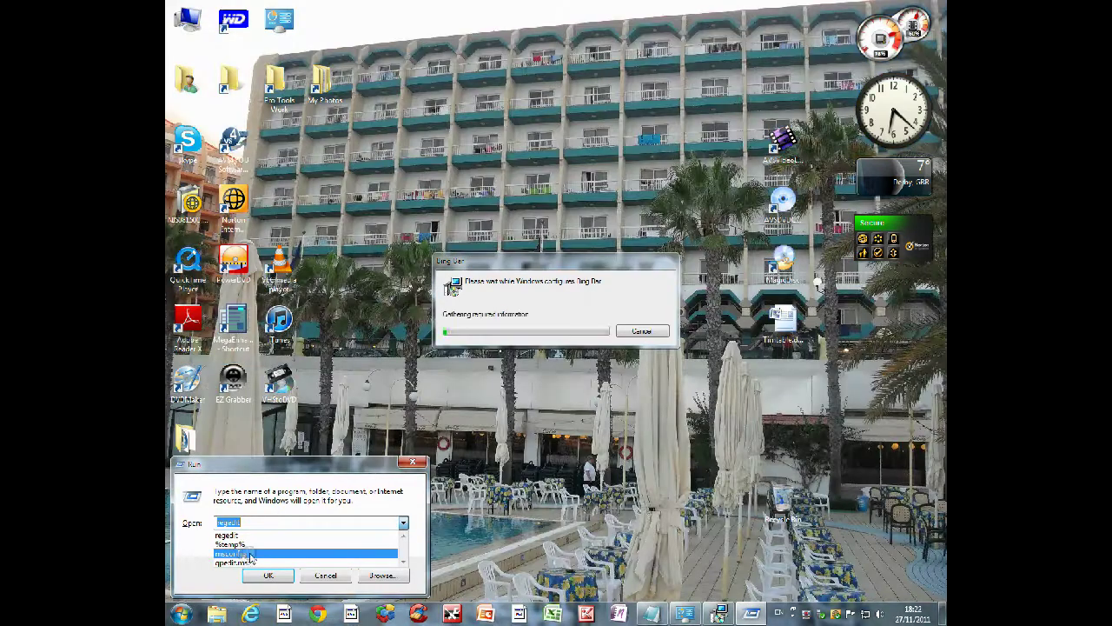
left_click(242, 553)
left_click_drag(263, 522, 214, 521)
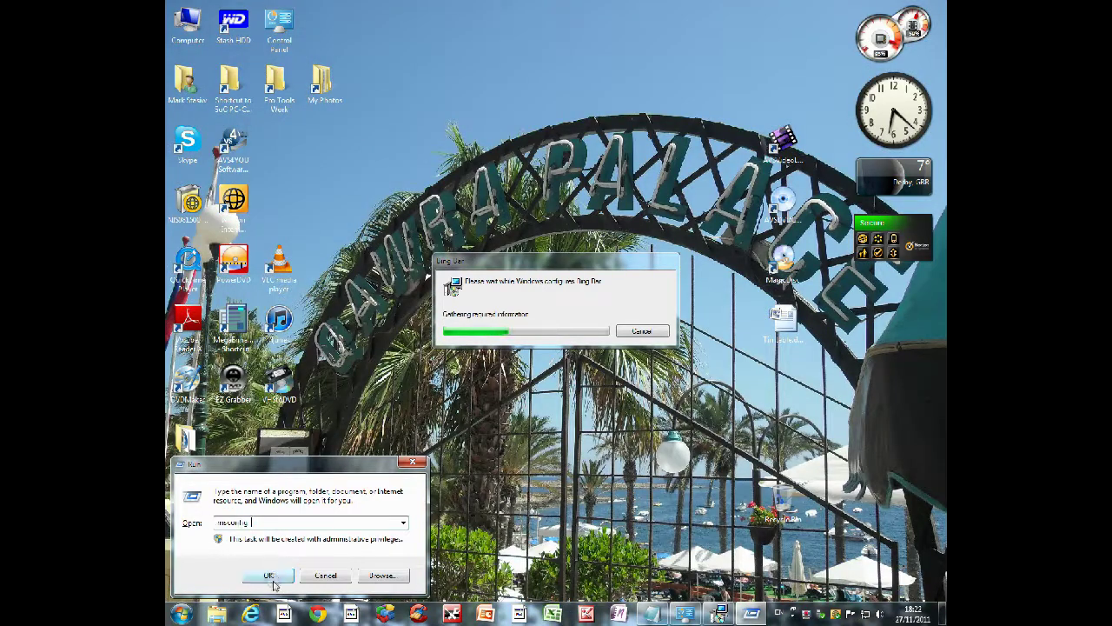
left_click(268, 575)
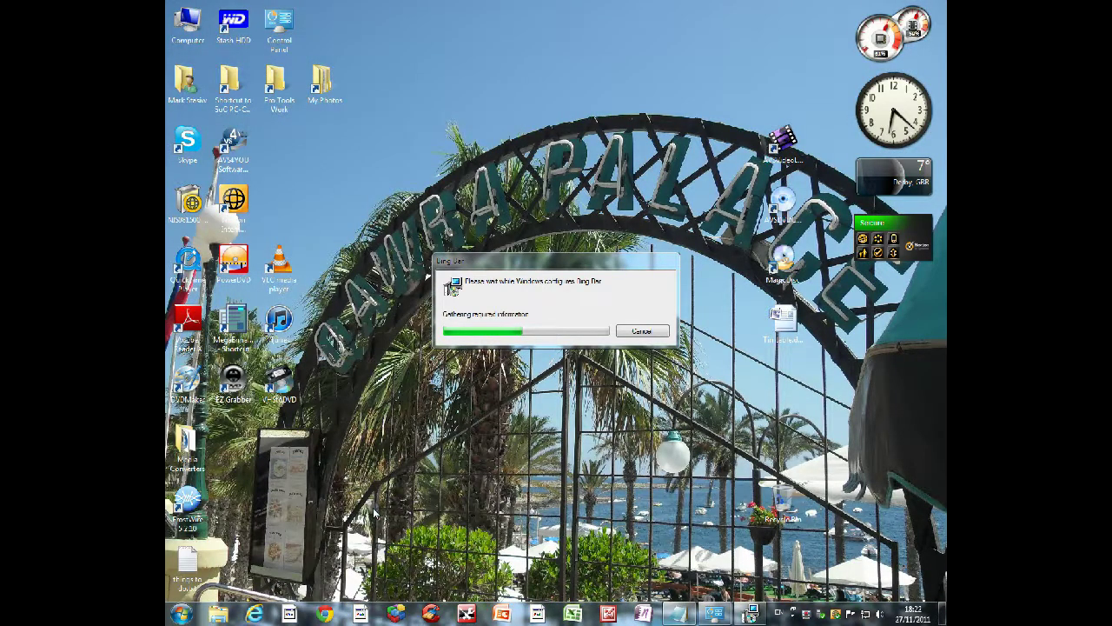
Set the advanced boot options to 2 processors and a maximum memory of 2560, and confirm them
left_click(427, 211)
left_click(433, 298)
left_click(484, 227)
left_click(467, 247)
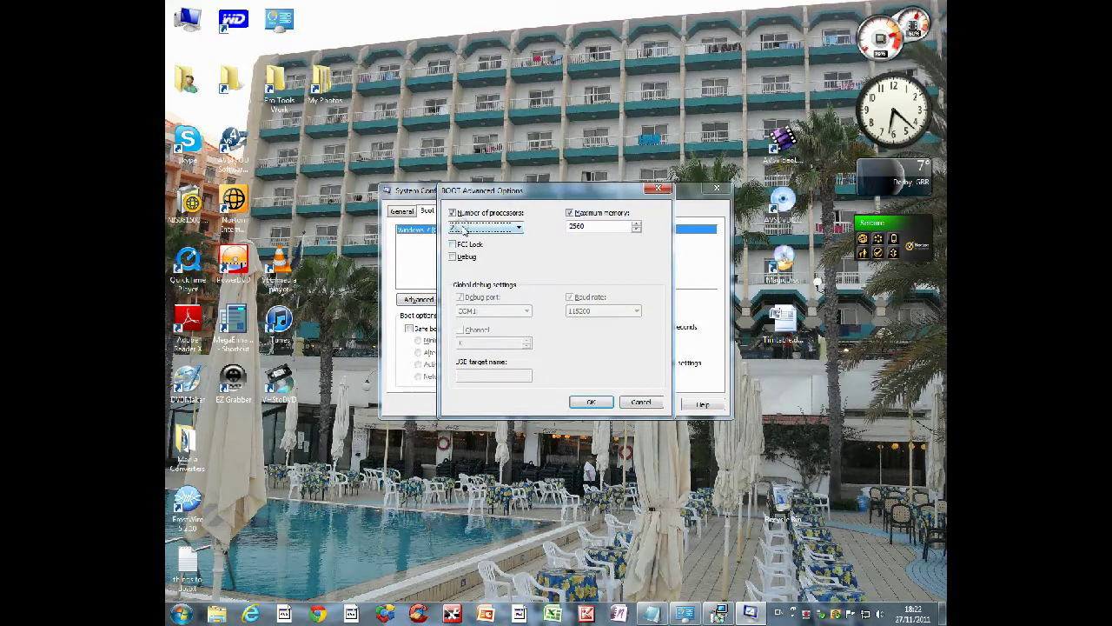
left_click(636, 227)
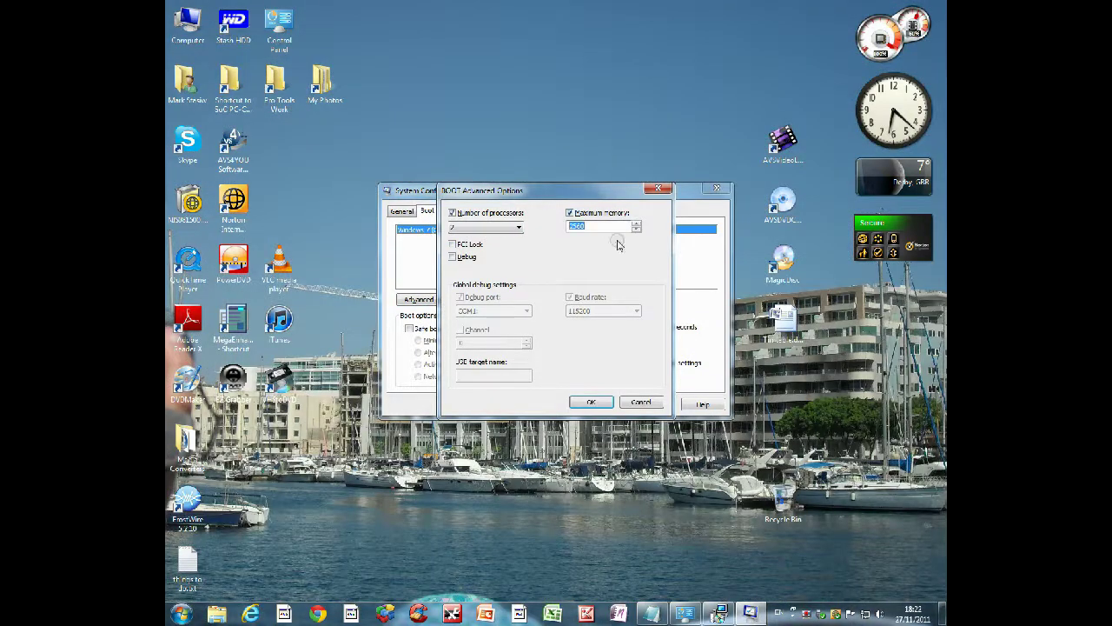
left_click(591, 401)
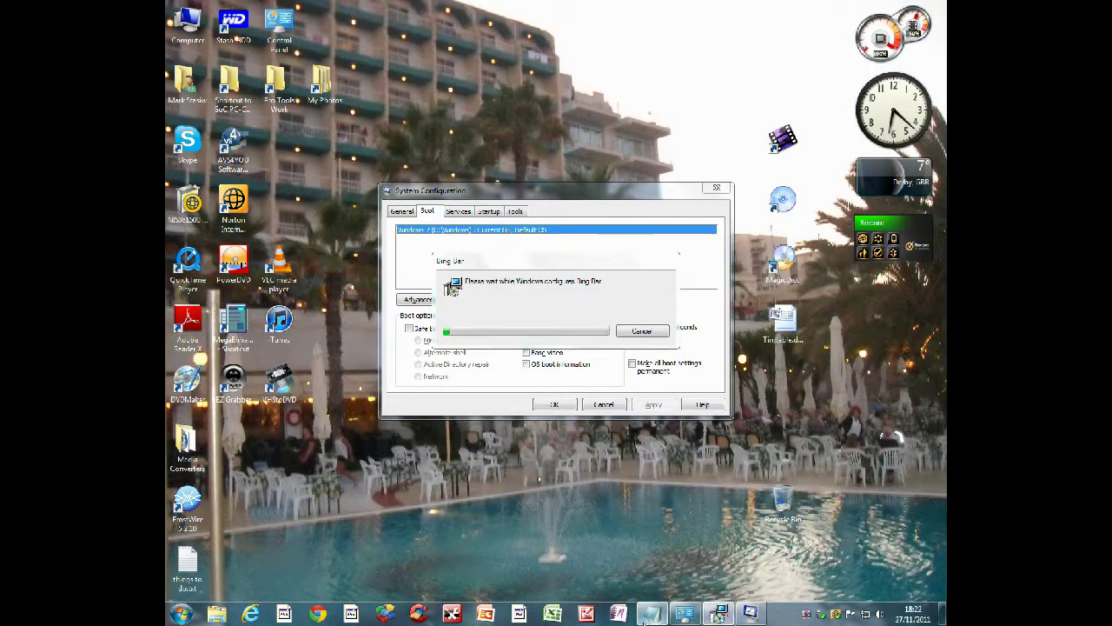
Highlight the unneeded services and startup items task in the notes, and hide all Microsoft services in the System Configuration services list
left_click(651, 614)
left_click_drag(412, 71, 167, 74)
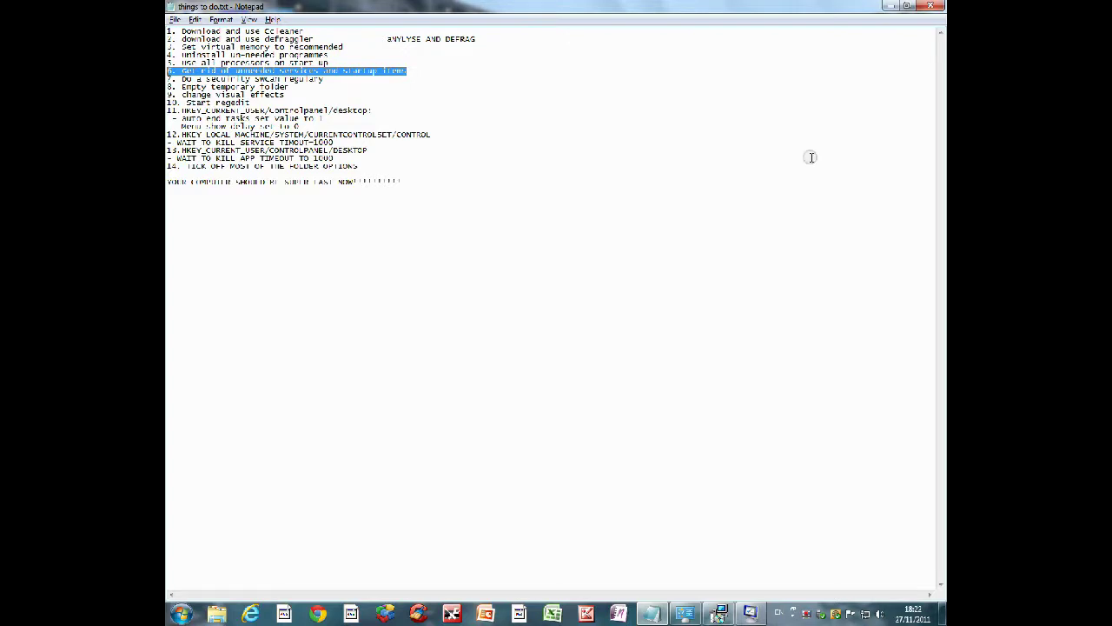
left_click(907, 132)
left_click(889, 6)
left_click(460, 210)
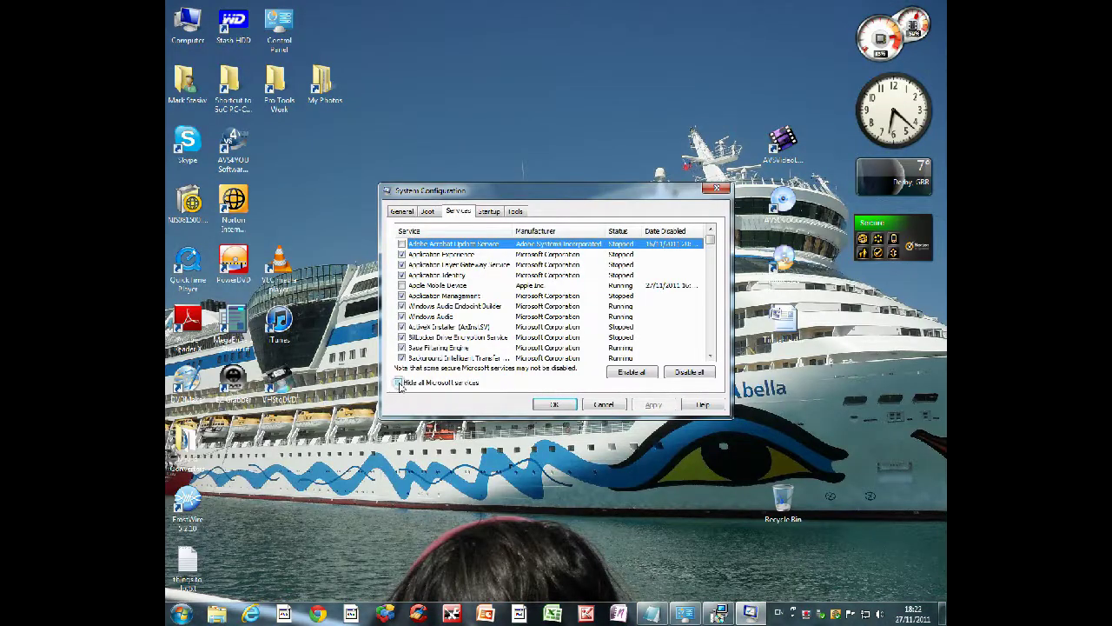
left_click(400, 383)
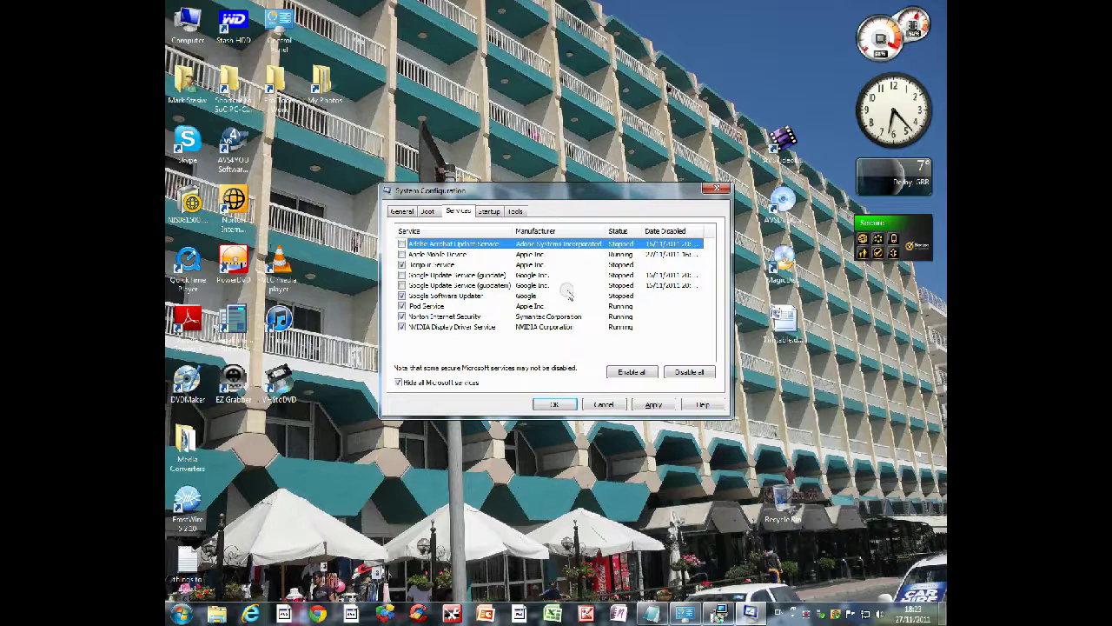
Adjust the startup items in System Configuration, covering the Google Update, iTunes, QuickTime and Google Toolbar entries
left_click(488, 211)
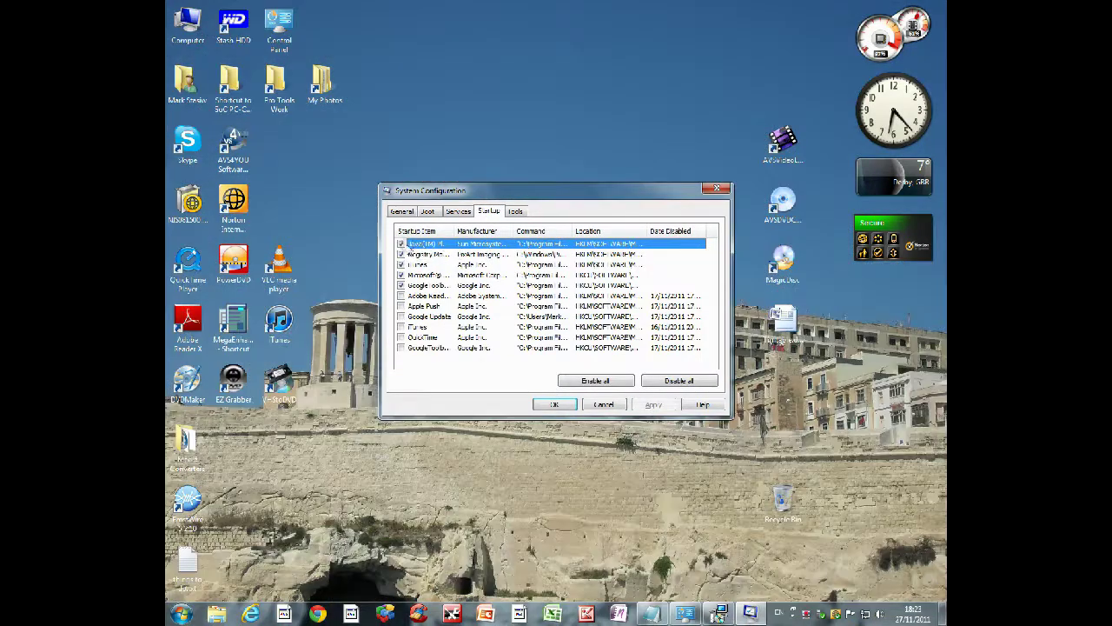
left_click(401, 347)
left_click(400, 316)
left_click(401, 326)
left_click(400, 337)
left_click(401, 347)
left_click(652, 405)
Correct "swcan" to "scan" in item 7 of the to-do notes and append "I RECOMMEND NORTON" to the line
left_click_drag(323, 74, 167, 74)
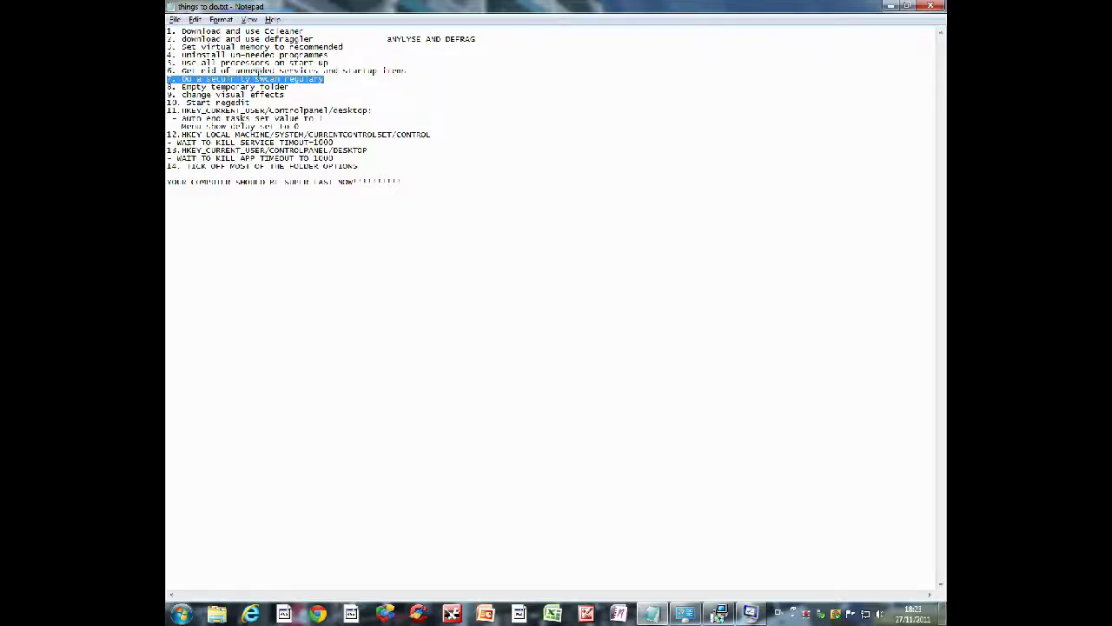
left_click(260, 75)
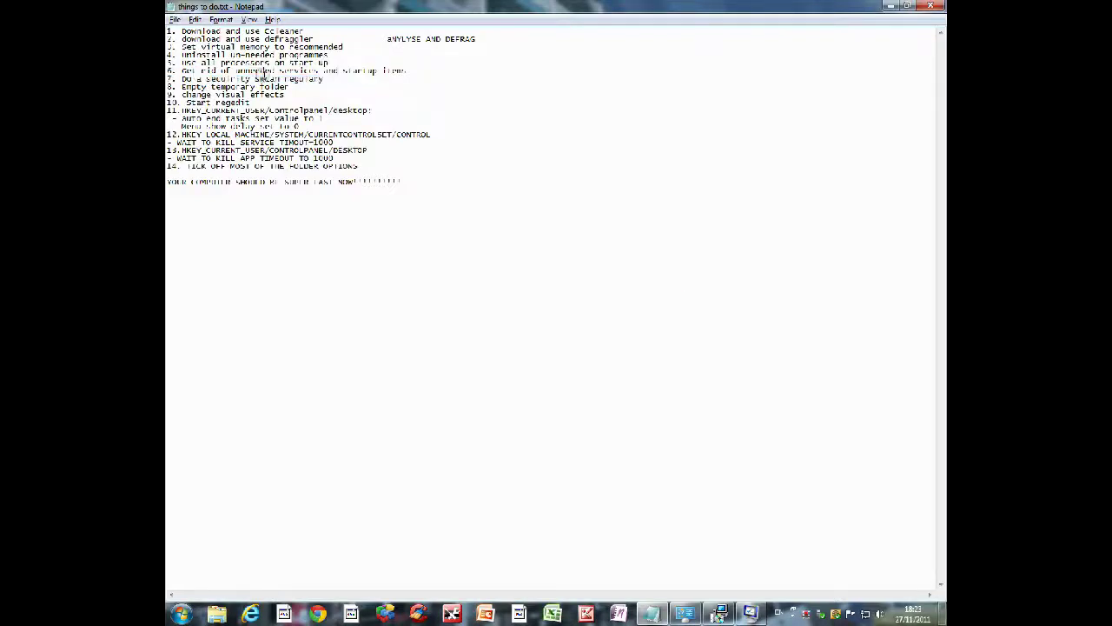
left_click(175, 19)
left_click(370, 85)
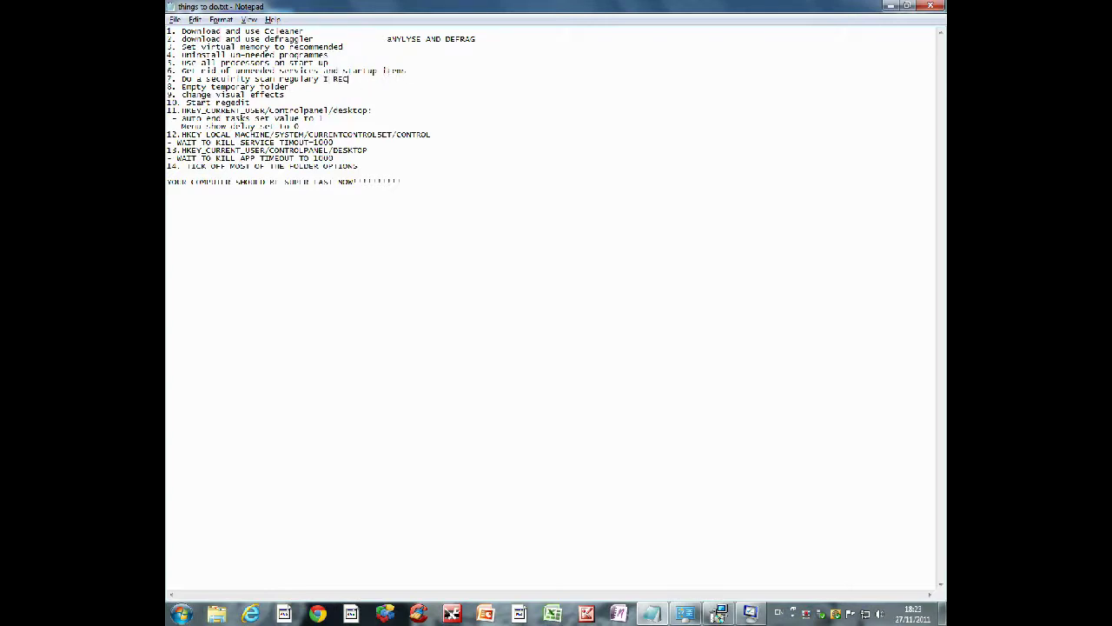
type("ND NORTON")
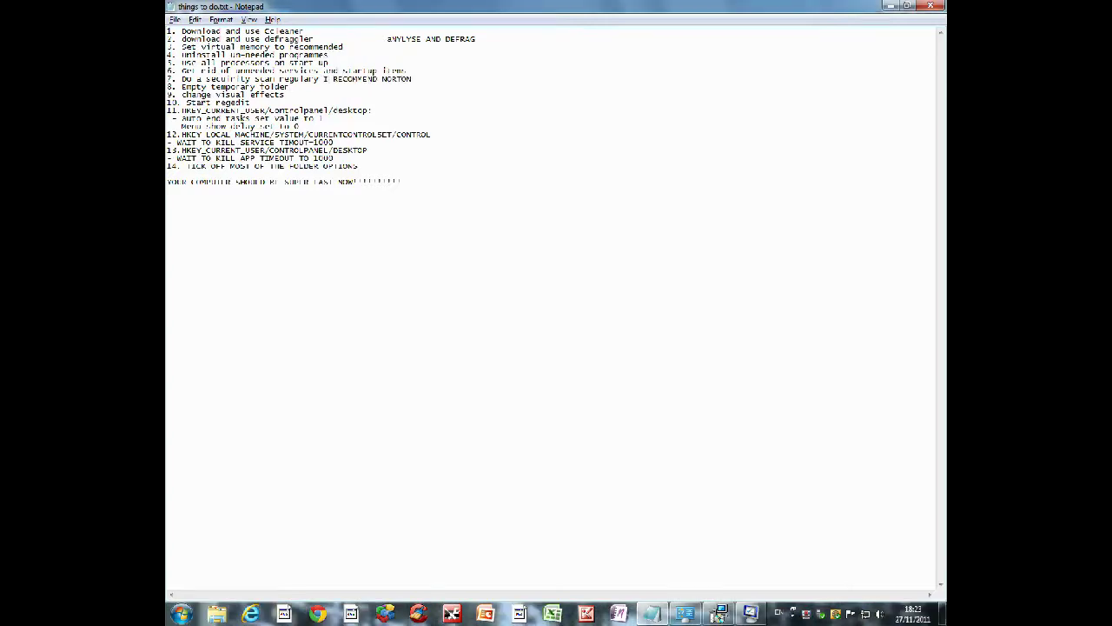
left_click(321, 79)
View the Norton Internet Security scan option, close the program, and highlight "Empty temporary folder" in the to-do notes
left_click(899, 6)
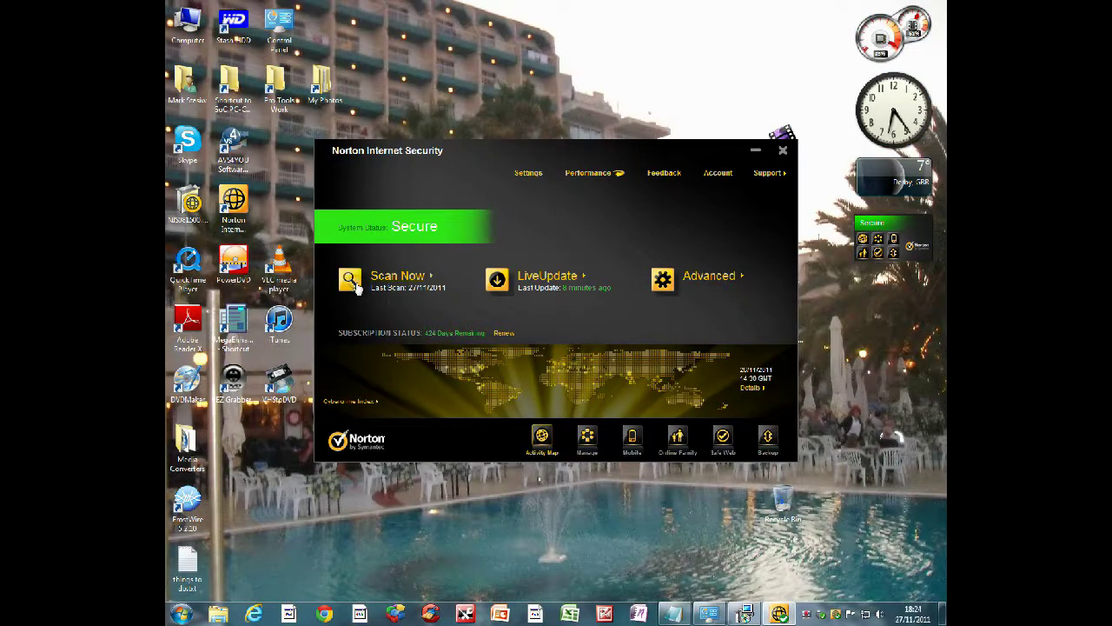
left_click(783, 150)
left_click(700, 615)
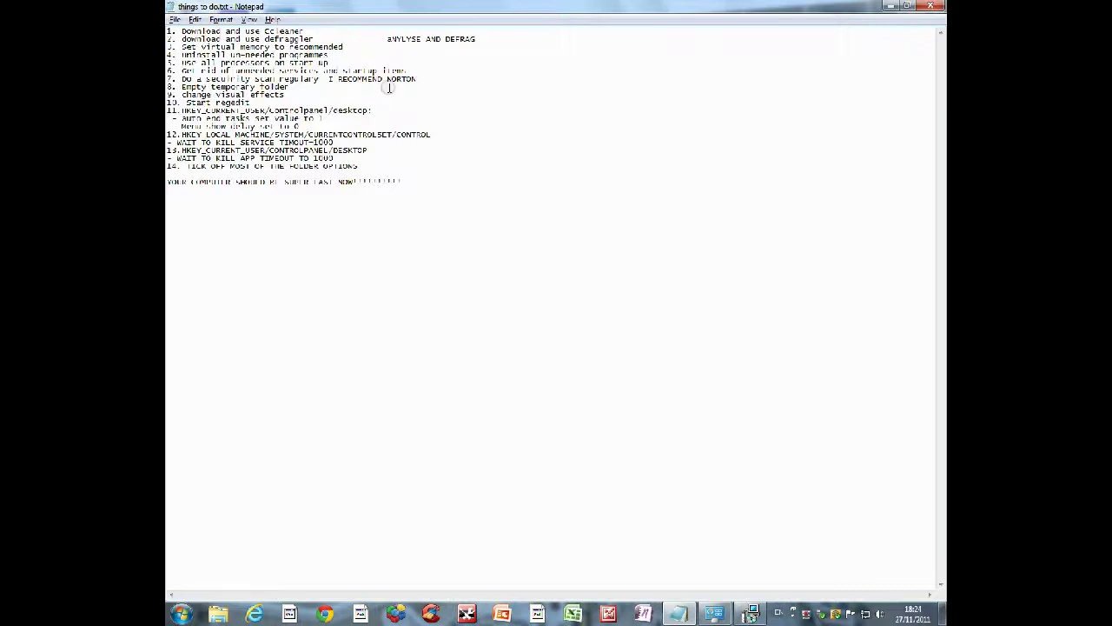
left_click_drag(304, 87, 167, 87)
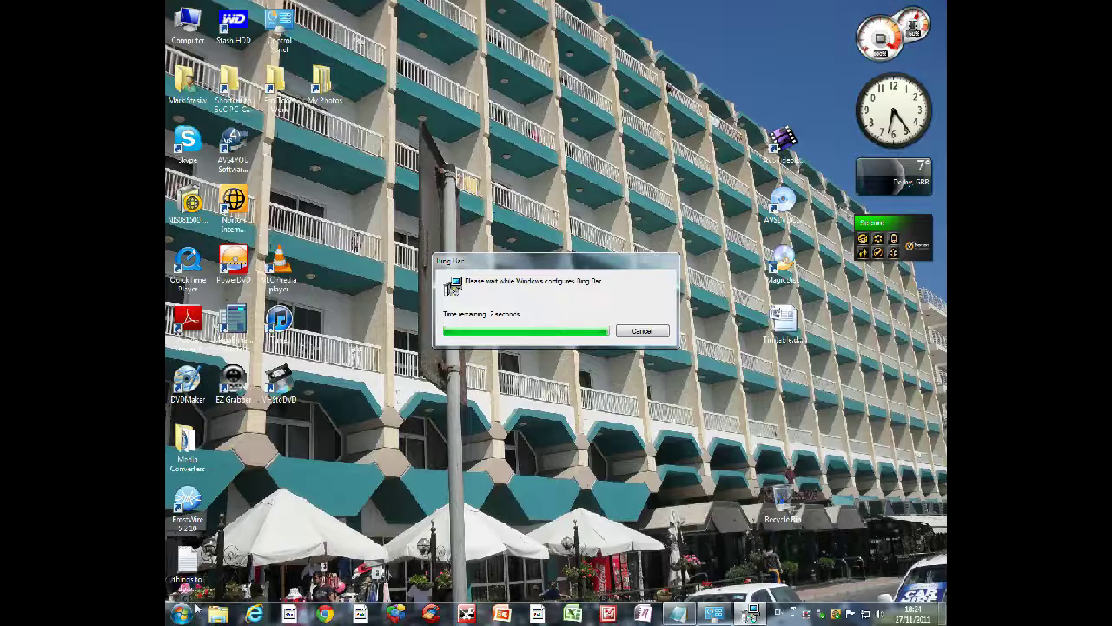
Open the temporary files folder by running %TEMP% in place of the previous Run entry
left_click(185, 612)
left_click(382, 556)
left_click(350, 519)
key("BackSpace")
key("BackSpace")
key("BackSpace")
key("BackSpace")
key("BackSpace")
key("BackSpace")
key("BackSpace")
key("BackSpace")
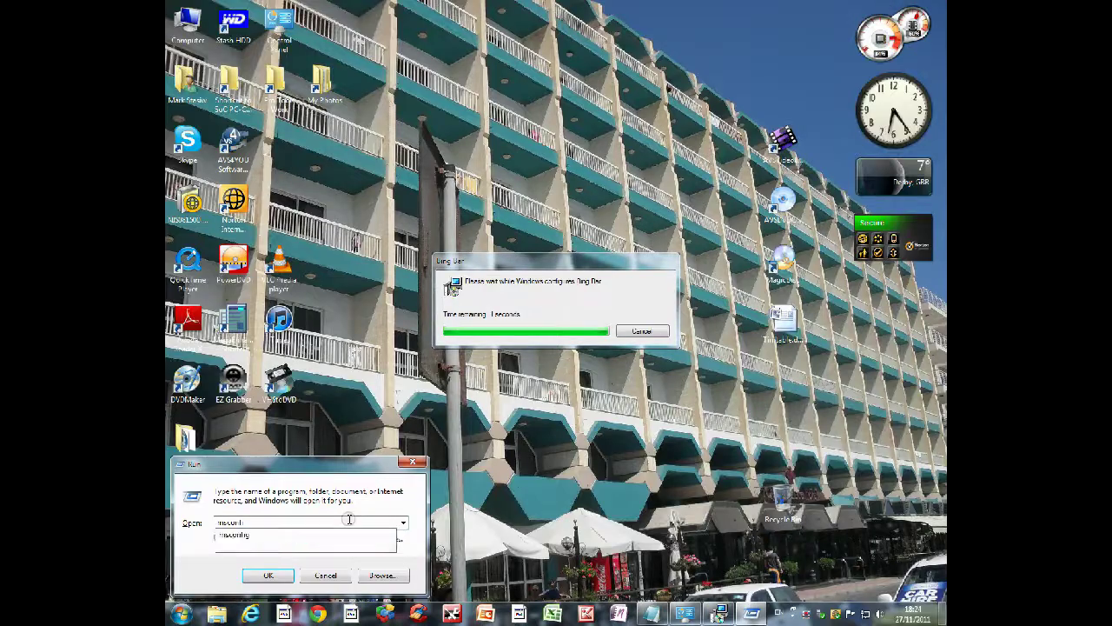
type("%TEMP%")
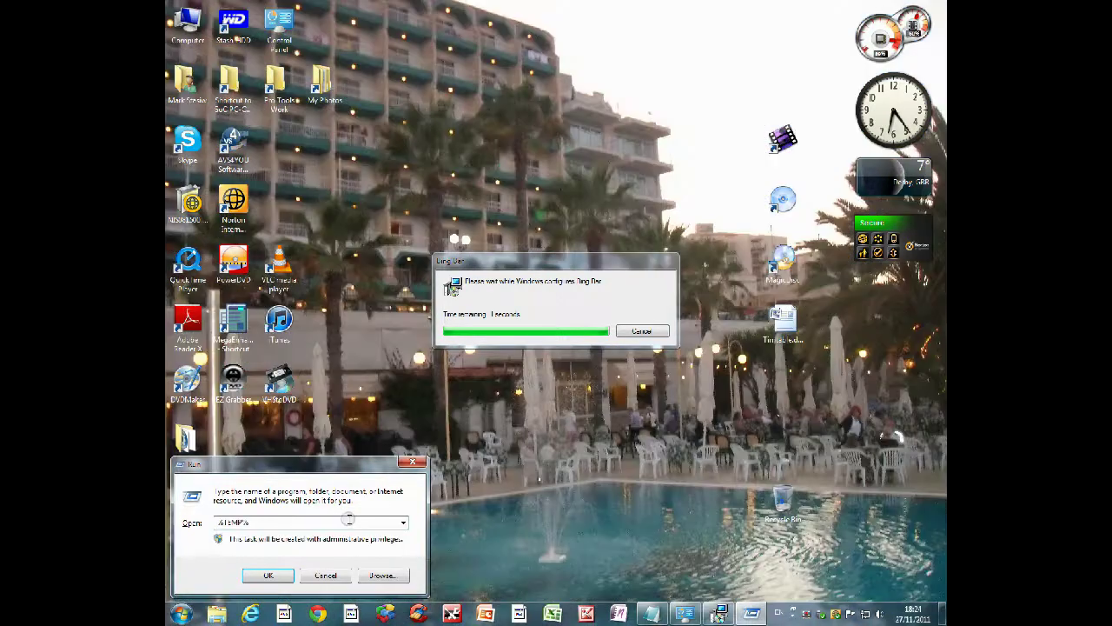
left_click(268, 572)
Delete everything except the AVI video clip from the Temp folder, close the folder window, and return to the to-do notes
left_click_drag(749, 424, 486, 267)
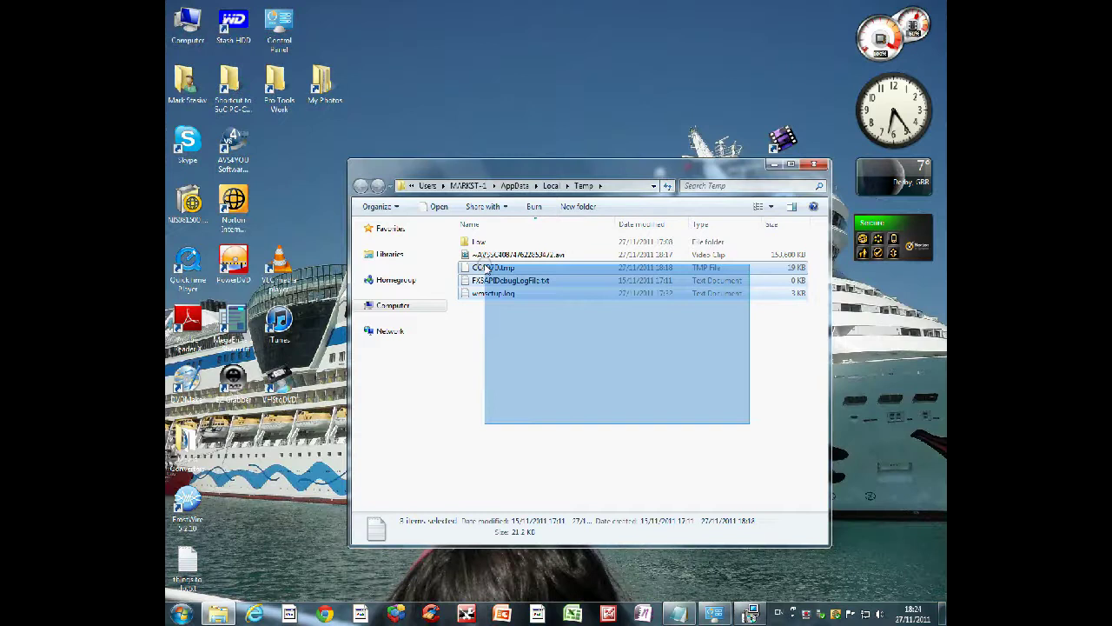
left_click(480, 243, "ctrl")
key("Delete")
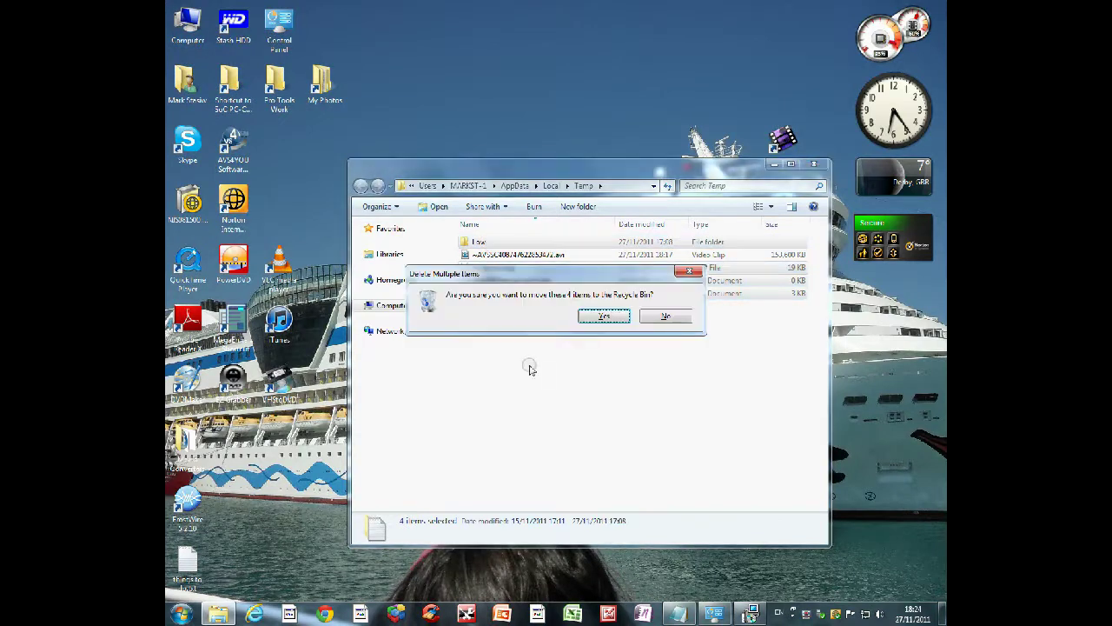
left_click(613, 320)
left_click(544, 355)
left_click(603, 355)
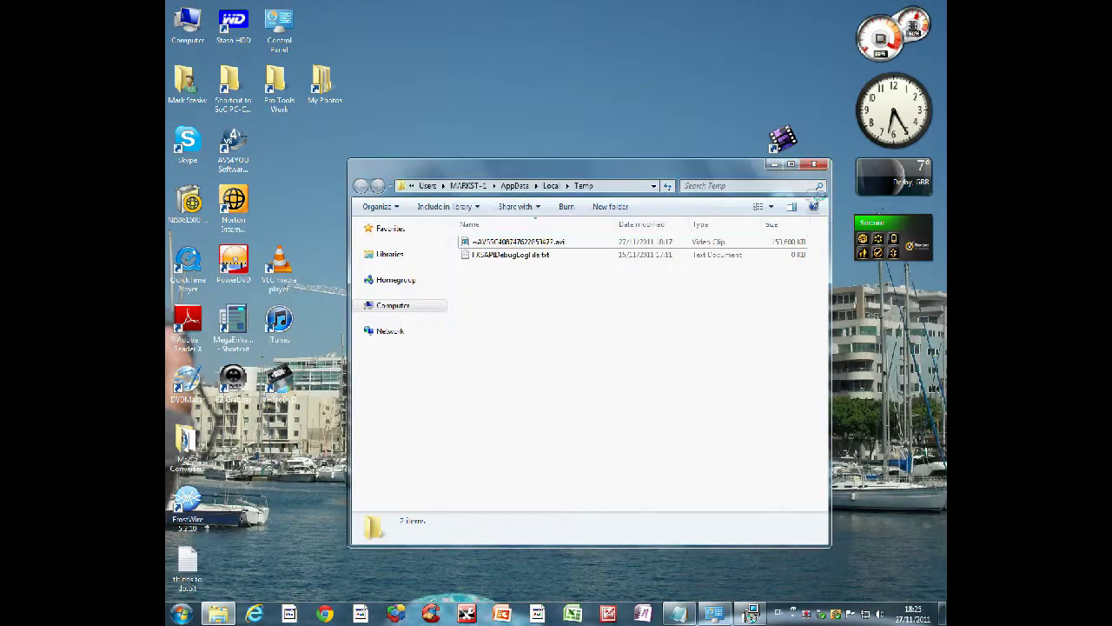
left_click(814, 164)
left_click(680, 613)
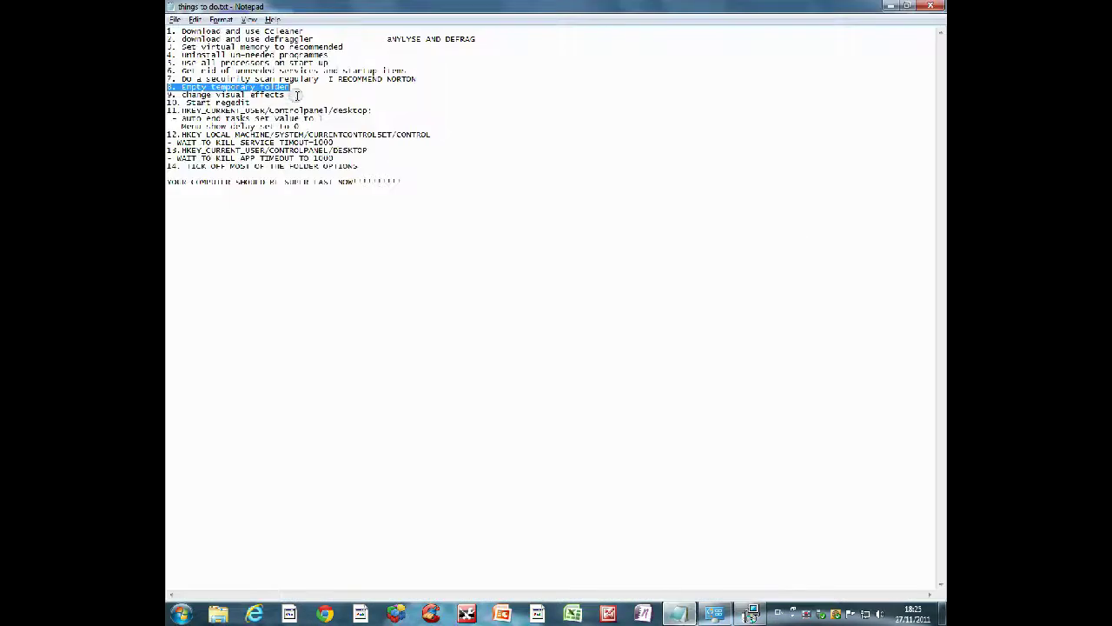
left_click(501, 94)
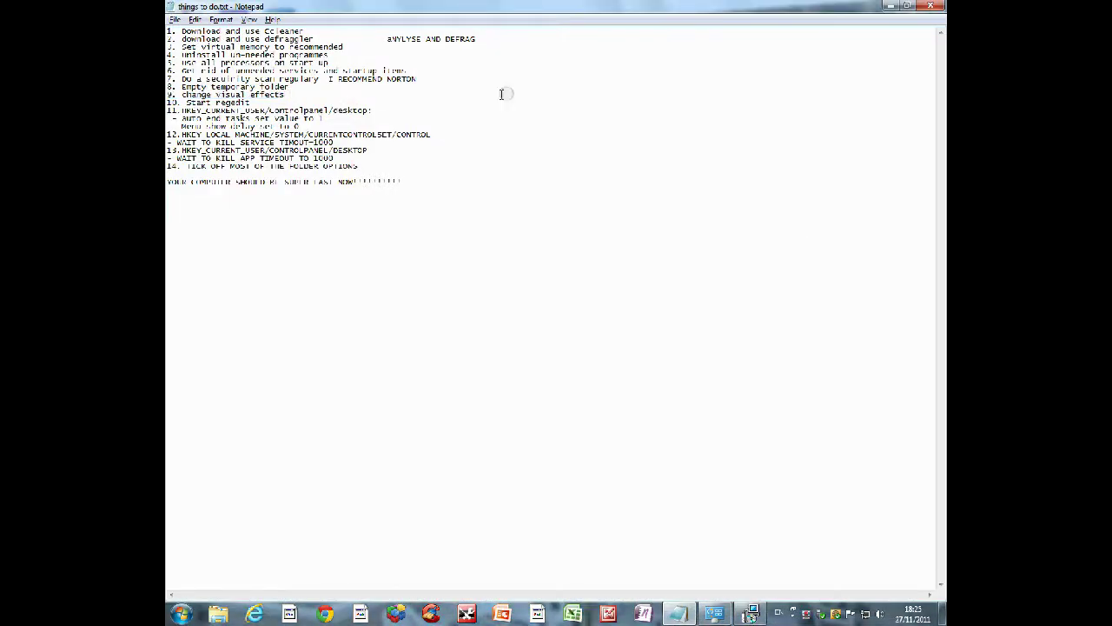
Minimise the to-do notes, open the computer's advanced system settings, and set the visual effects to Adjust for best performance
left_click(887, 7)
right_click(183, 28)
left_click(225, 149)
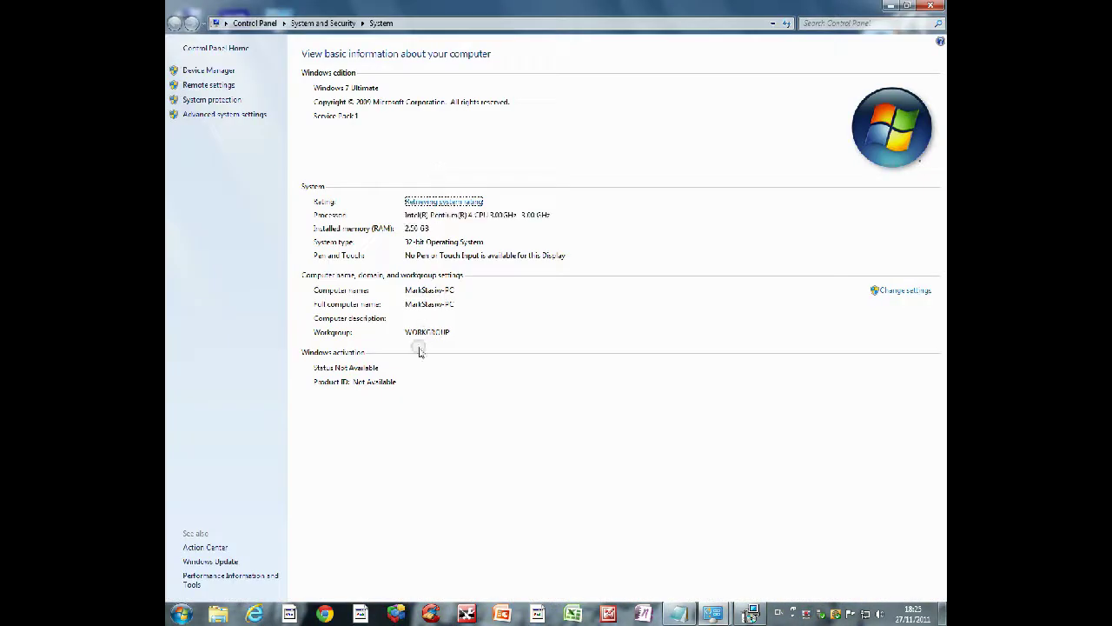
left_click(243, 113)
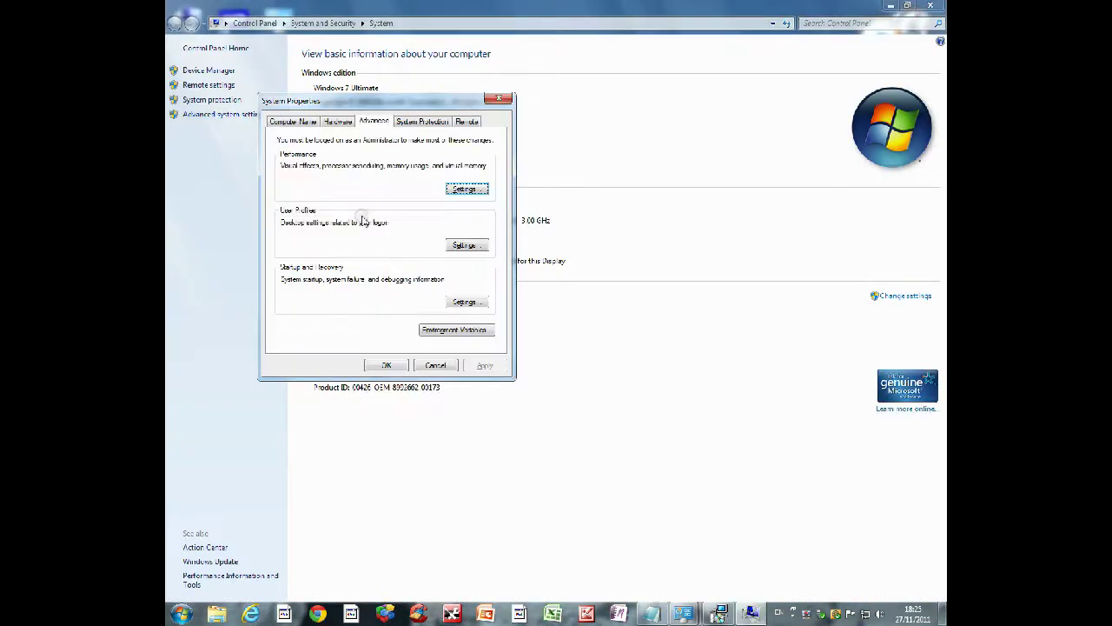
left_click(464, 189)
left_click(300, 233)
left_click(299, 233)
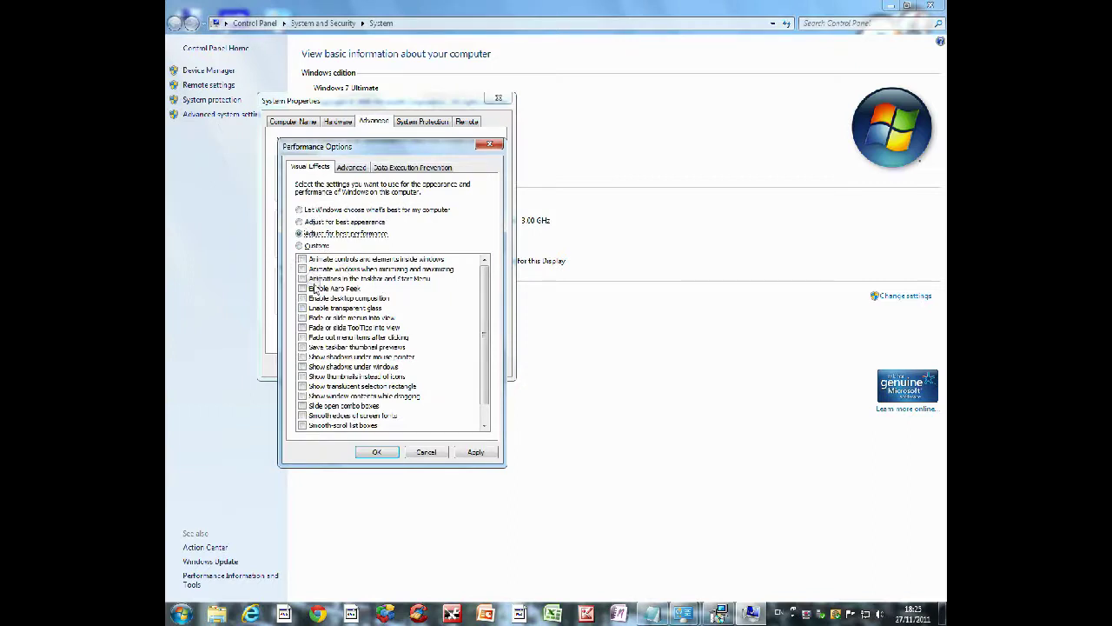
Enable Aero Peek, desktop composition, transparent glass, and visual styles on windows and buttons in the custom visual effects
left_click(303, 288)
left_click(302, 298)
left_click(303, 307)
scroll(472, 318, "down", 1)
left_click(303, 425)
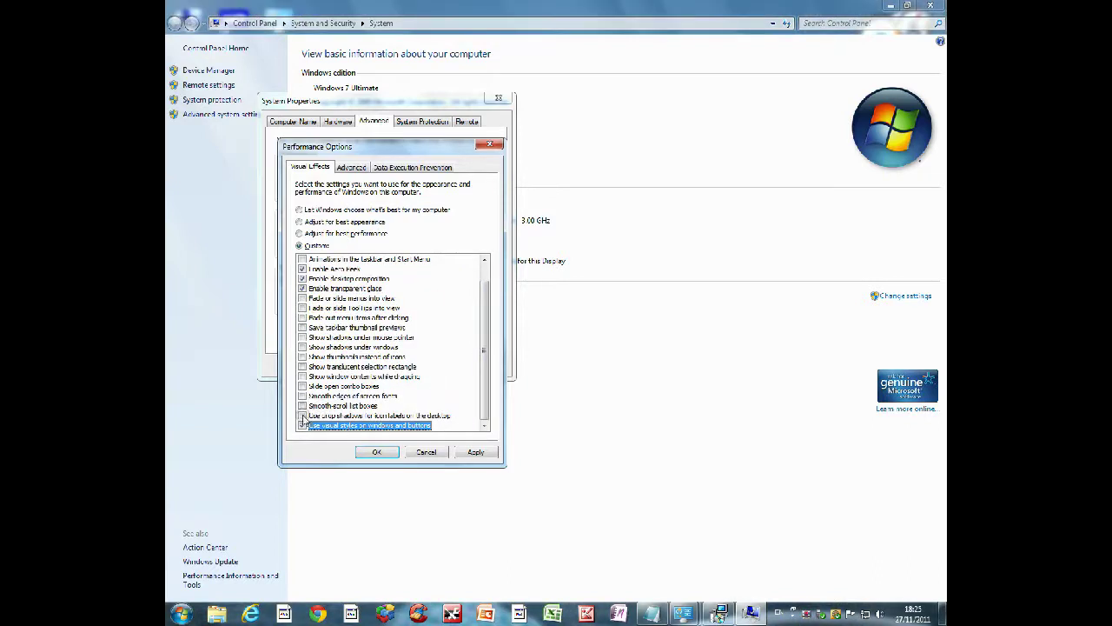
Enable the translucent selection rectangle, thumbnails instead of icons, and taskbar and Start Menu animations, and apply the visual effects
left_click(302, 365)
left_click(303, 356)
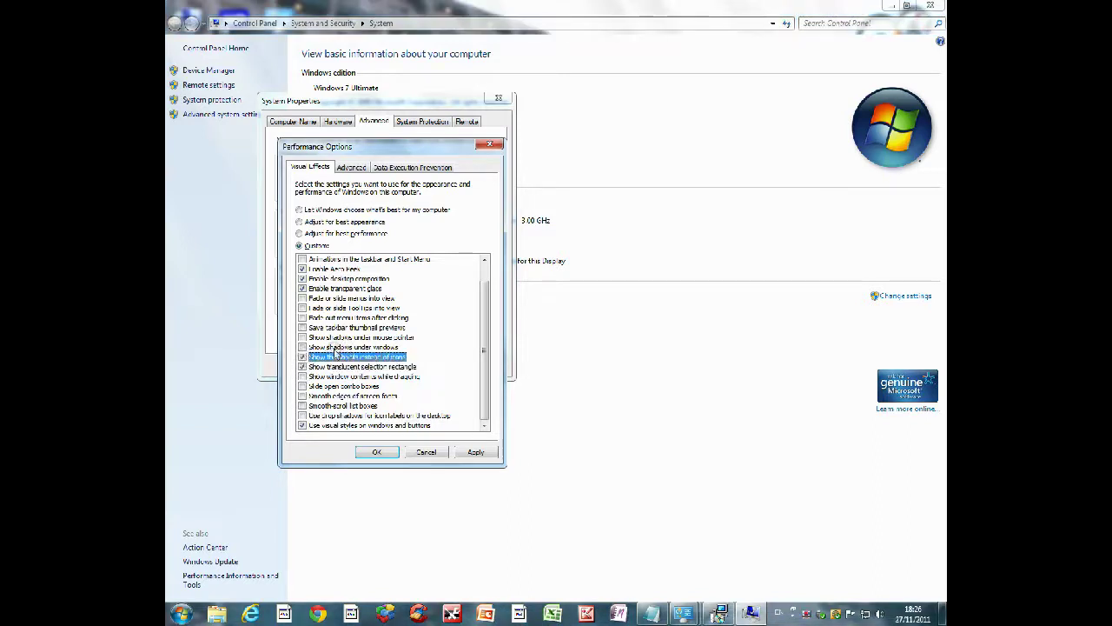
scroll(393, 321, "up", 1)
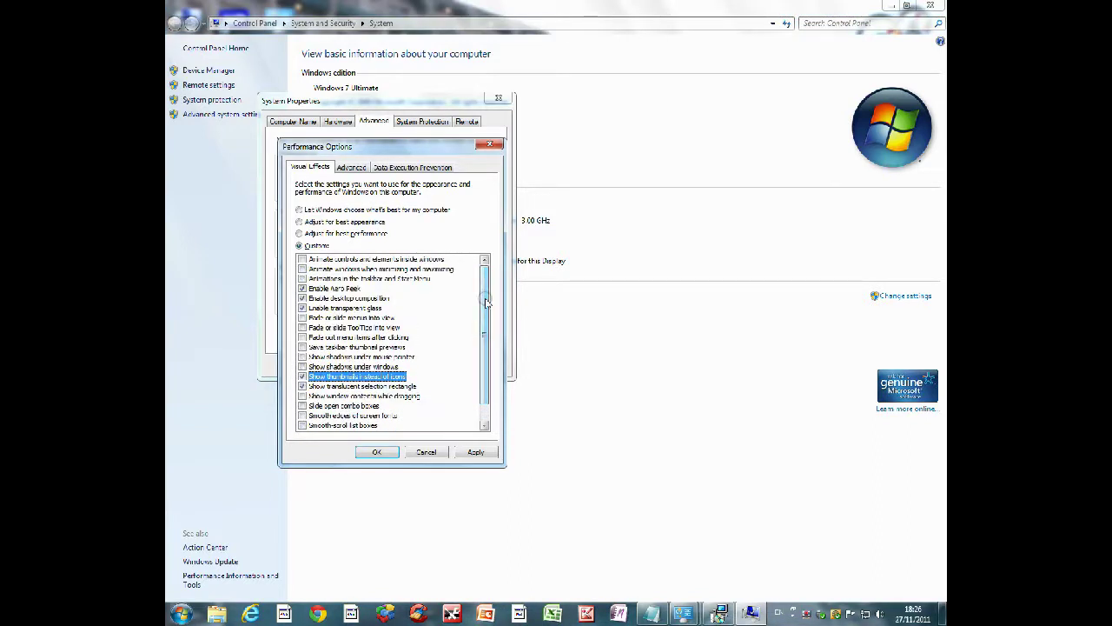
left_click(354, 279)
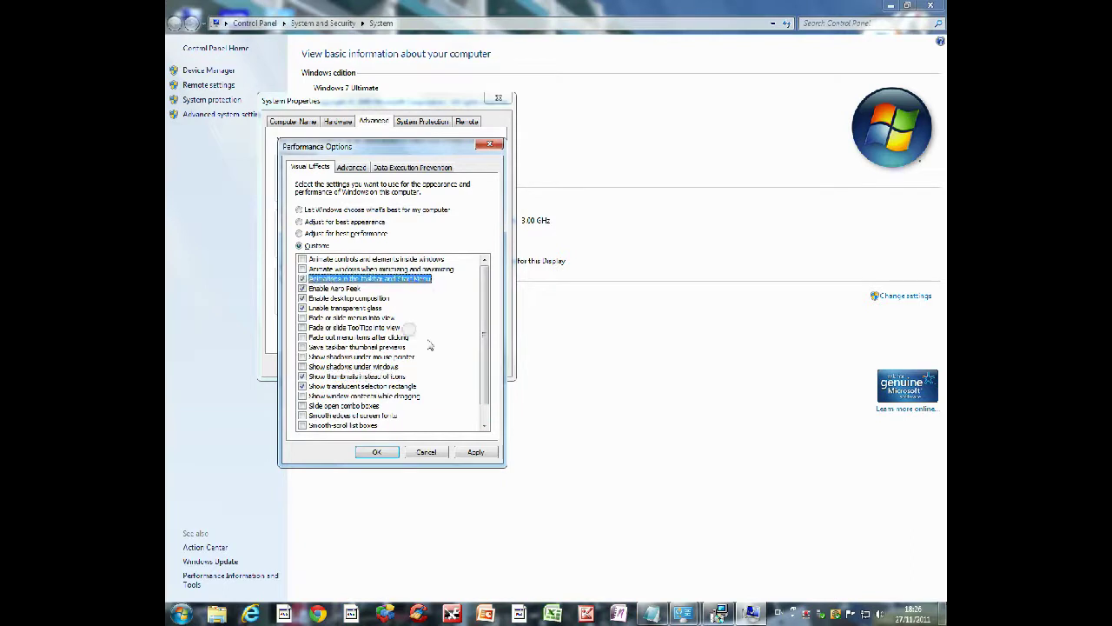
left_click(475, 451)
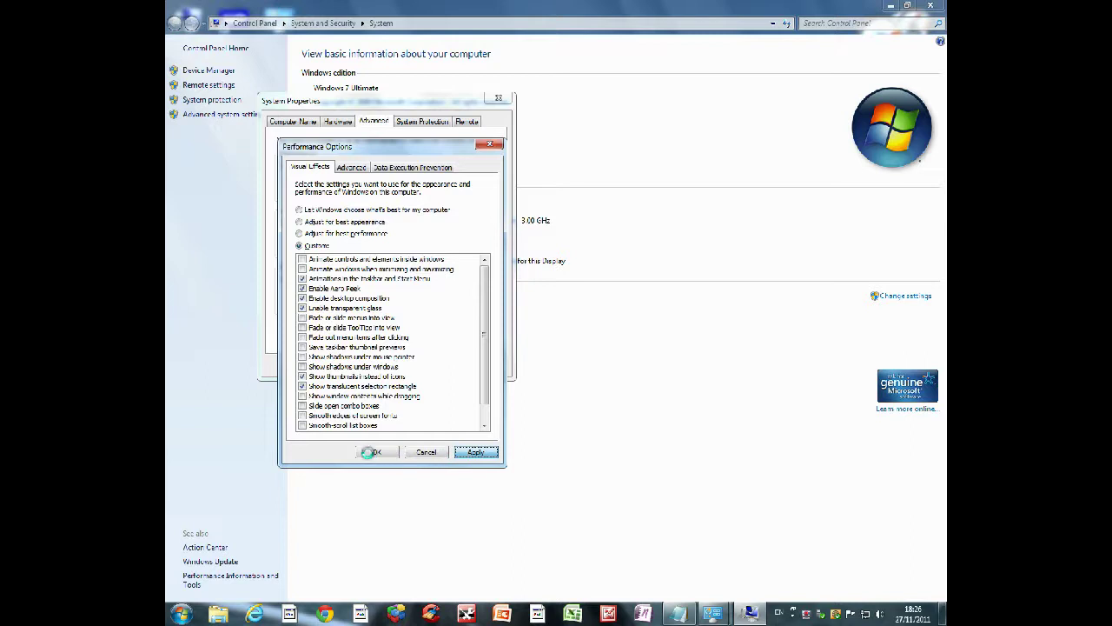
Check off items 9 and 10 in the to-do notes by highlighting them, minimise the notes, and close the System window
left_click(679, 613)
left_click_drag(288, 97, 410, 73)
left_click(345, 88)
left_click_drag(251, 102, 174, 102)
left_click(605, 118)
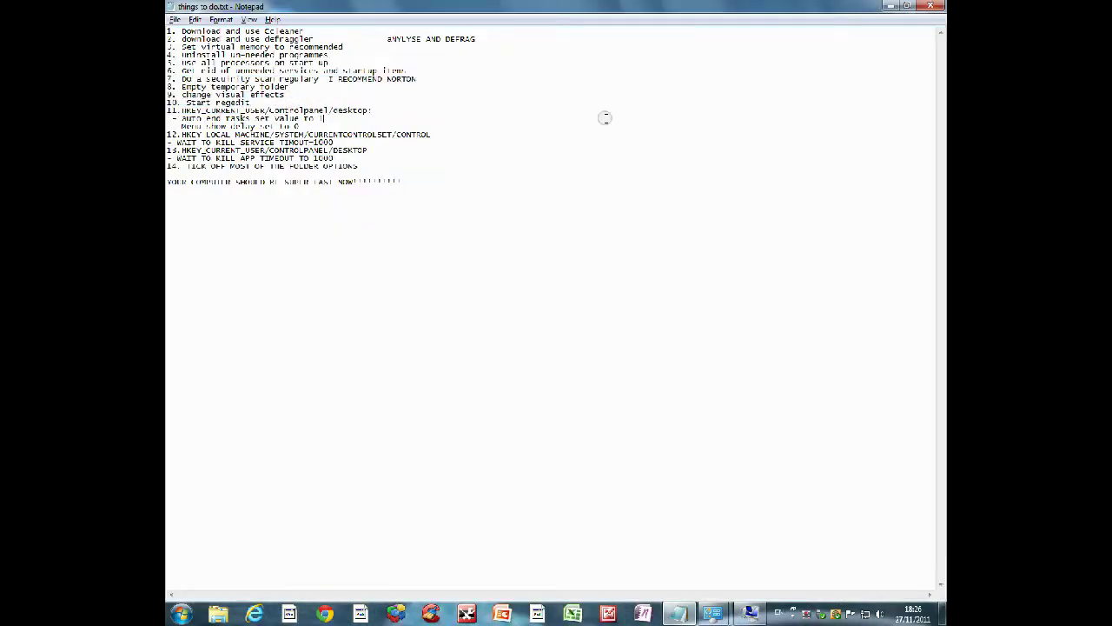
left_click(887, 7)
left_click(930, 6)
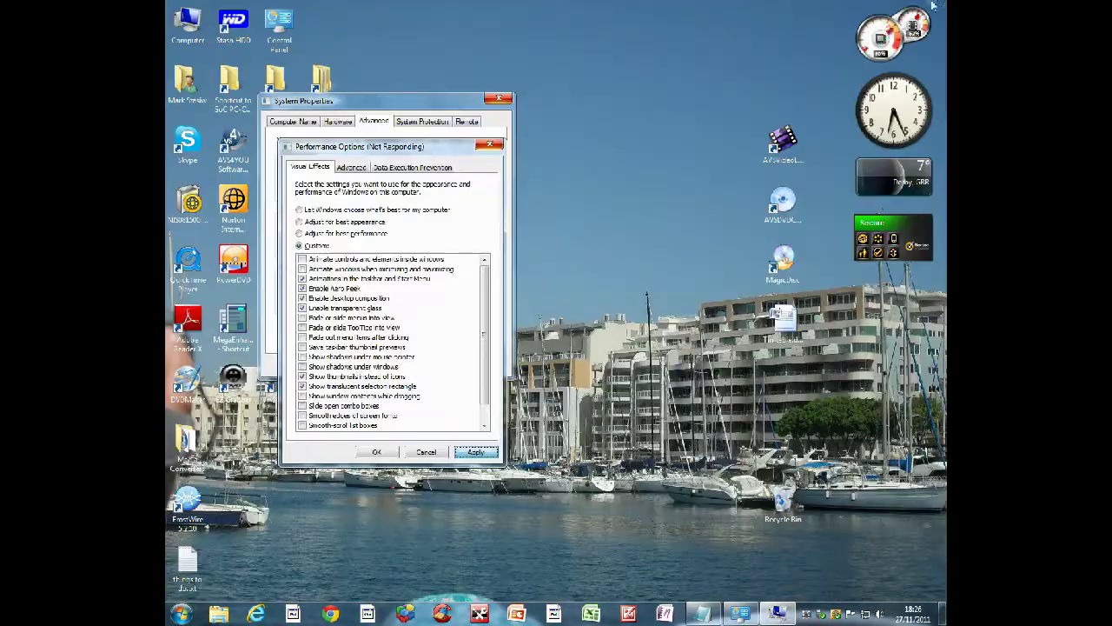
Launch the Registry Editor by running REGEDIT in place of the previous Run entry
left_click(181, 613)
left_click(351, 555)
left_click(328, 524)
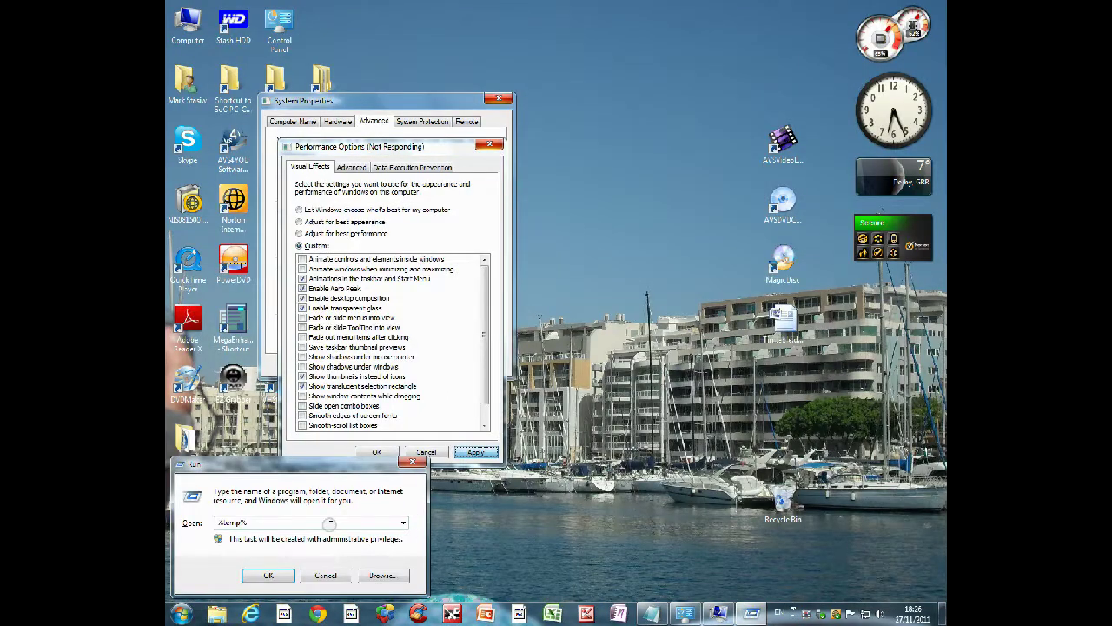
key("BackSpace")
key("BackSpace")
key("BackSpace")
key("BackSpace")
key("BackSpace")
key("BackSpace")
key("BackSpace")
type("regedit")
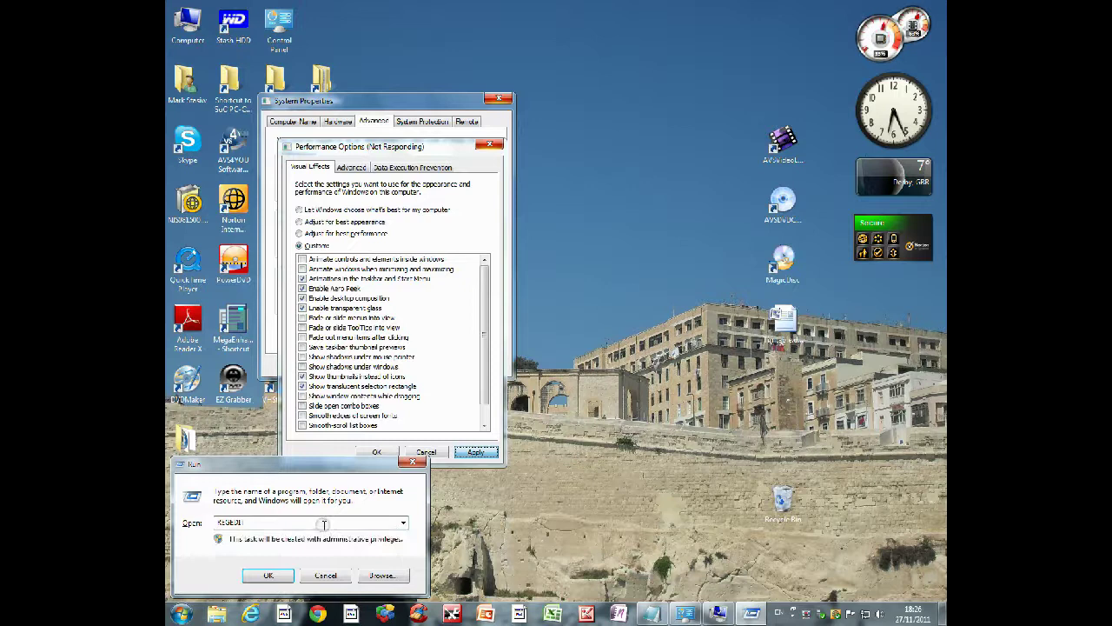
left_click(270, 575)
left_click_drag(543, 342, 461, 236)
left_click(816, 234)
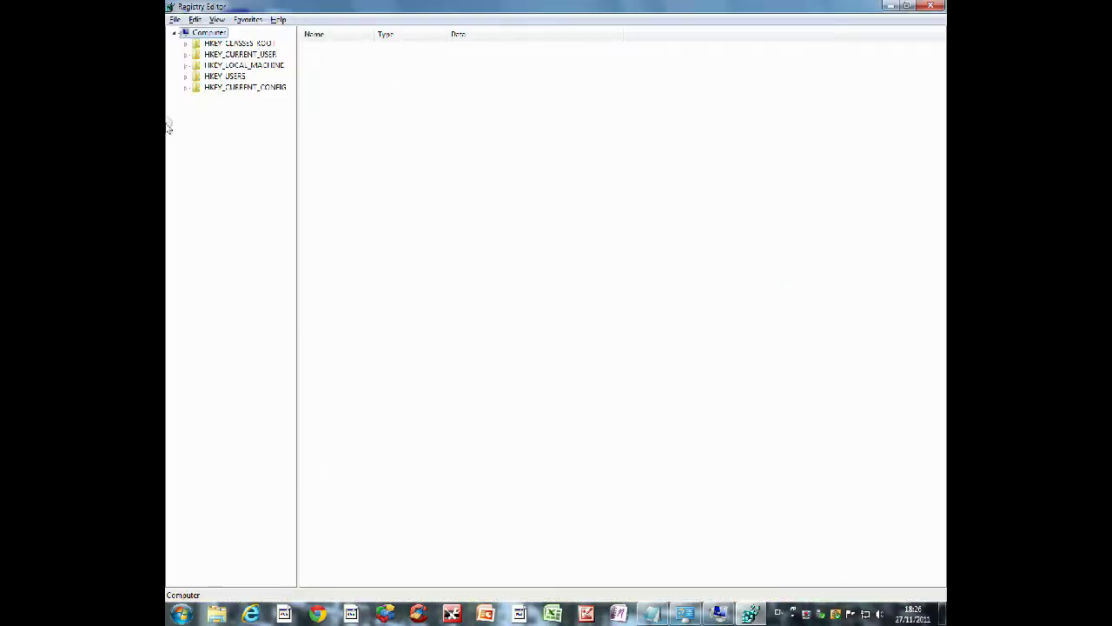
Dock the to-do notes to the right half of the screen and highlight the HKEY_CURRENT_USER path in item 11
left_click(652, 615)
left_click(906, 6)
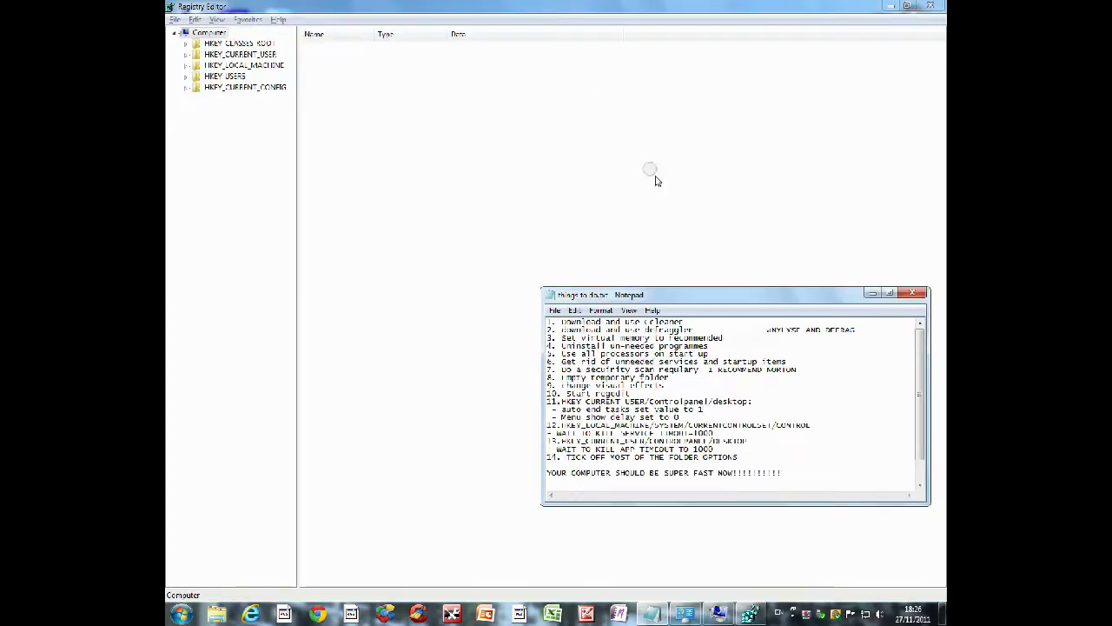
left_click_drag(768, 288, 941, 300)
left_click(581, 124)
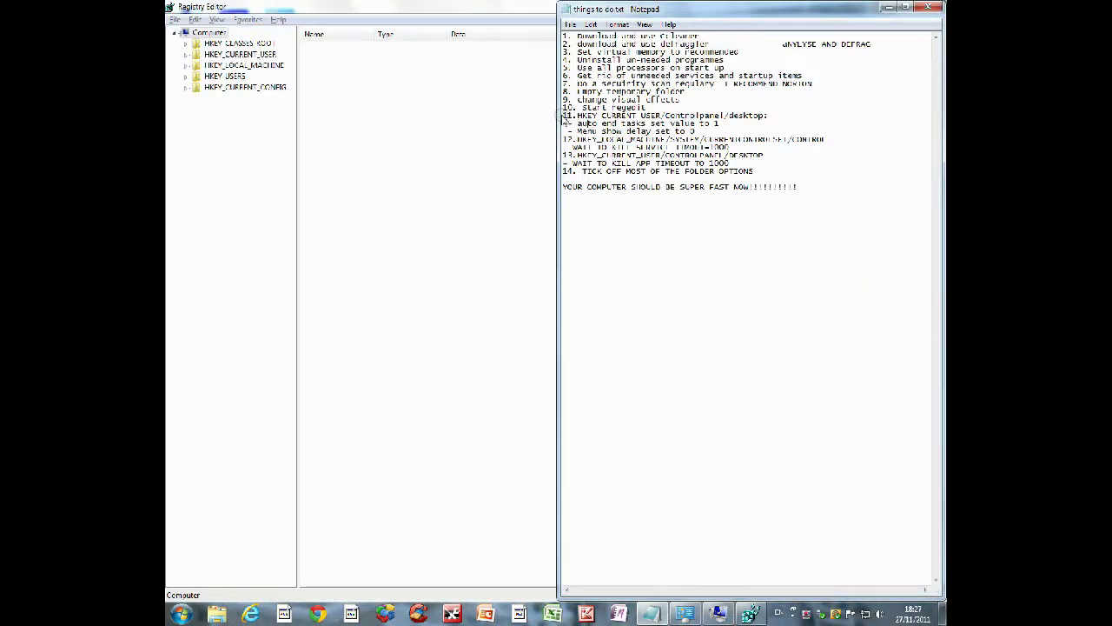
left_click_drag(563, 116, 801, 115)
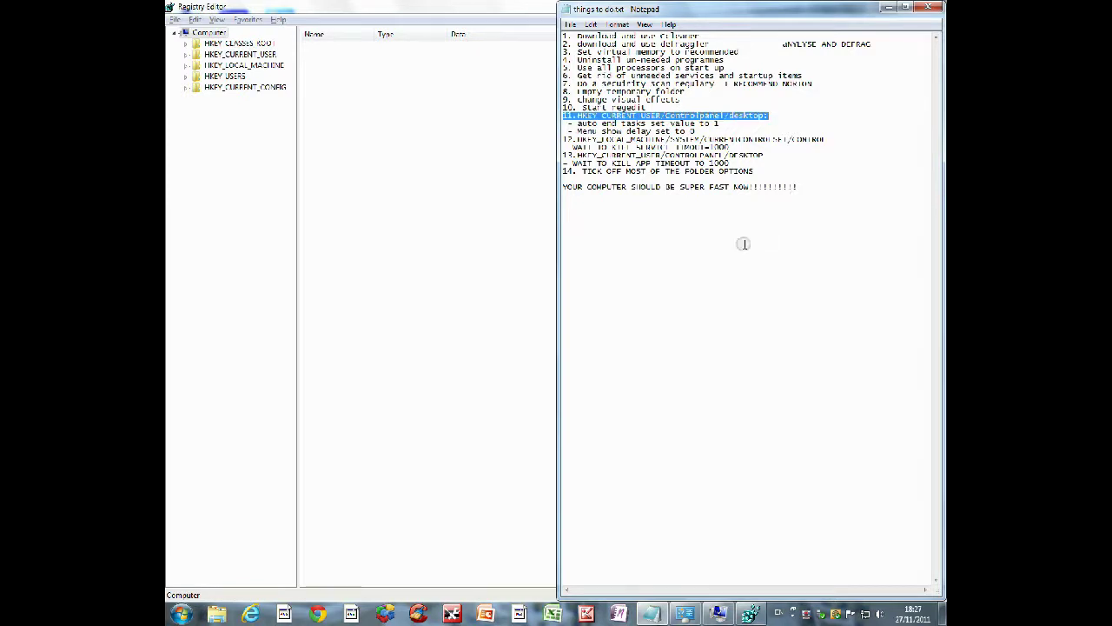
Expand HKEY_CURRENT_USER in the Registry Editor and dock the editor to the left half of the screen beside the notes
left_click(532, 222)
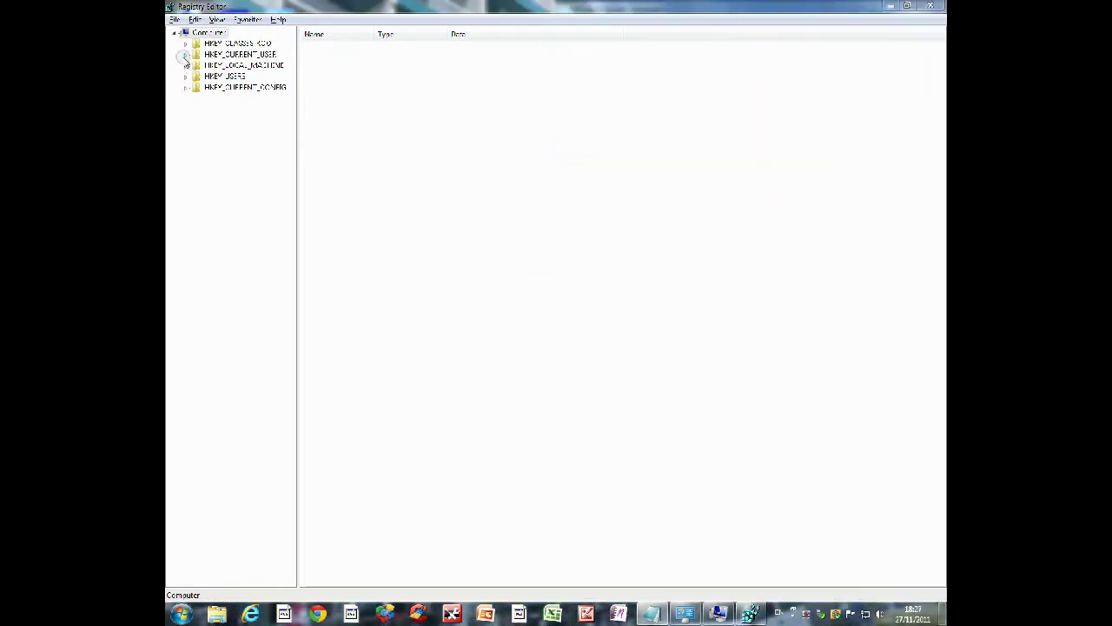
left_click(186, 54)
left_click(908, 7)
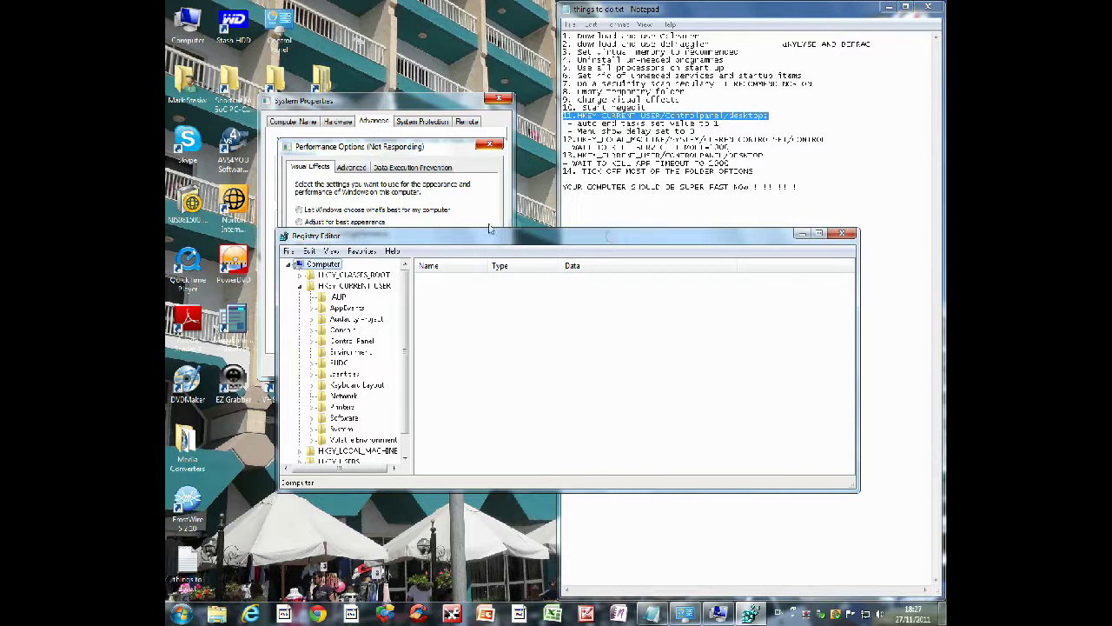
left_click_drag(508, 232, 166, 227)
left_click(770, 124)
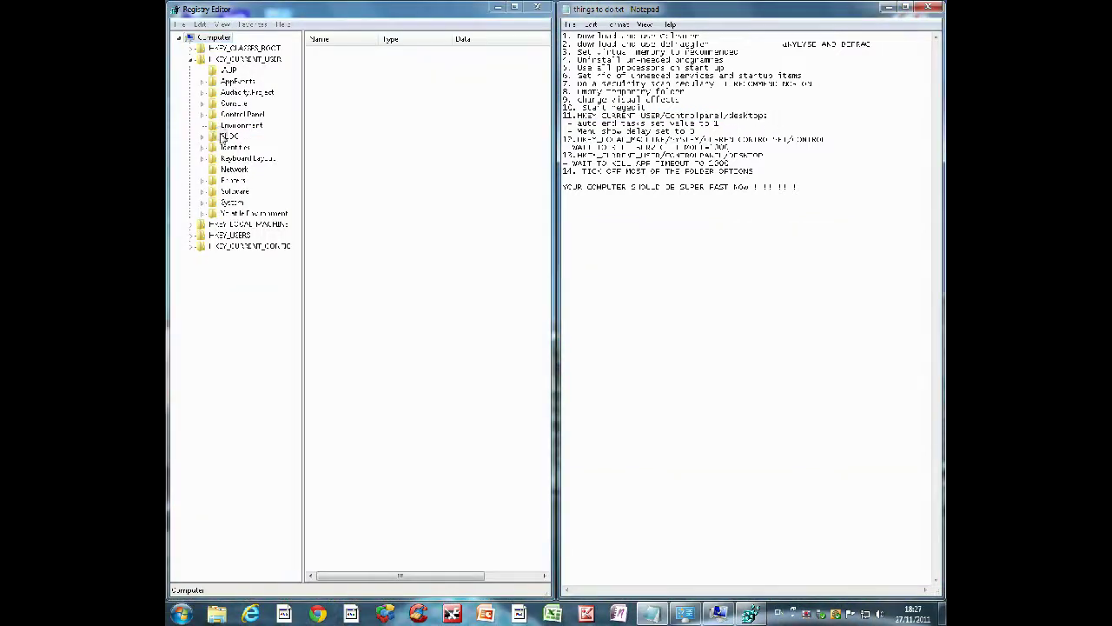
Open the Control Panel\Desktop key under HKEY_CURRENT_USER and set AutoEndTasks to 1
left_click(202, 113)
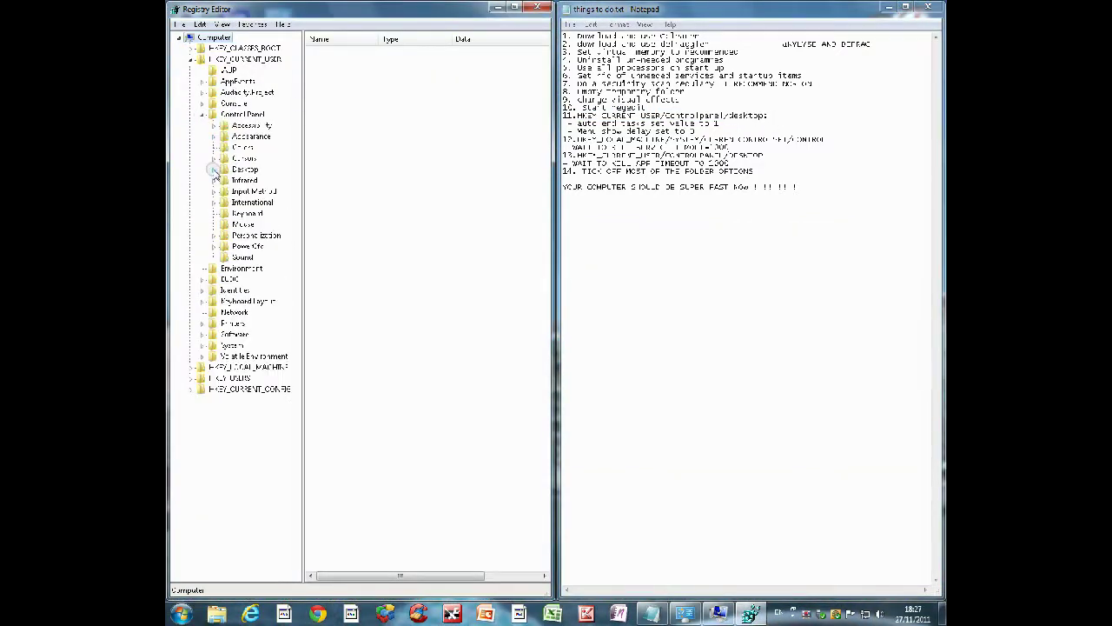
left_click(237, 170)
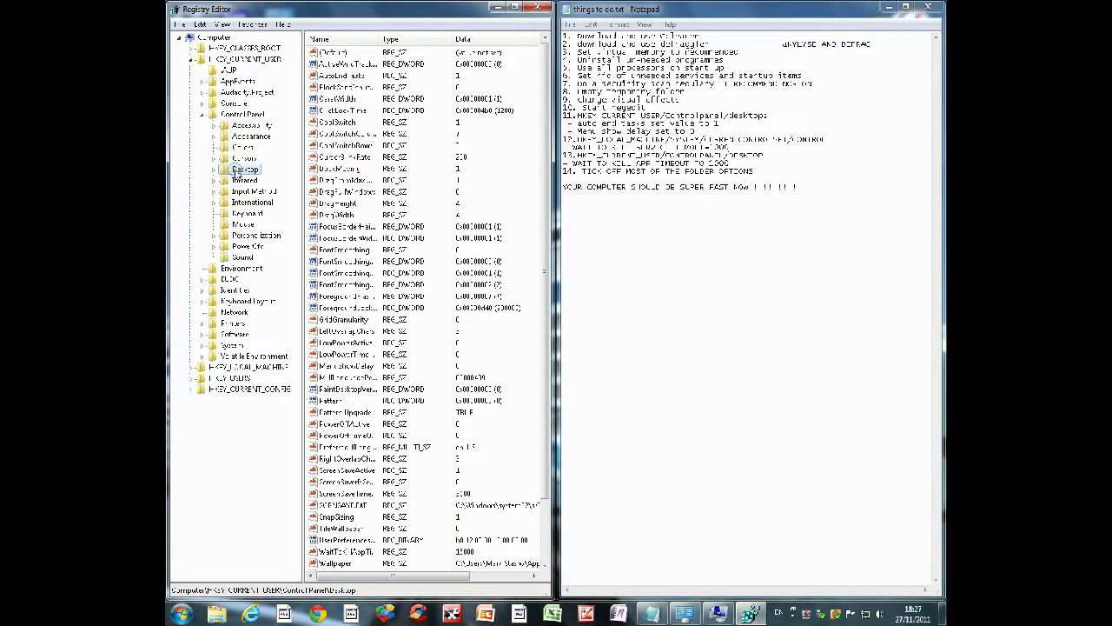
left_click(350, 80)
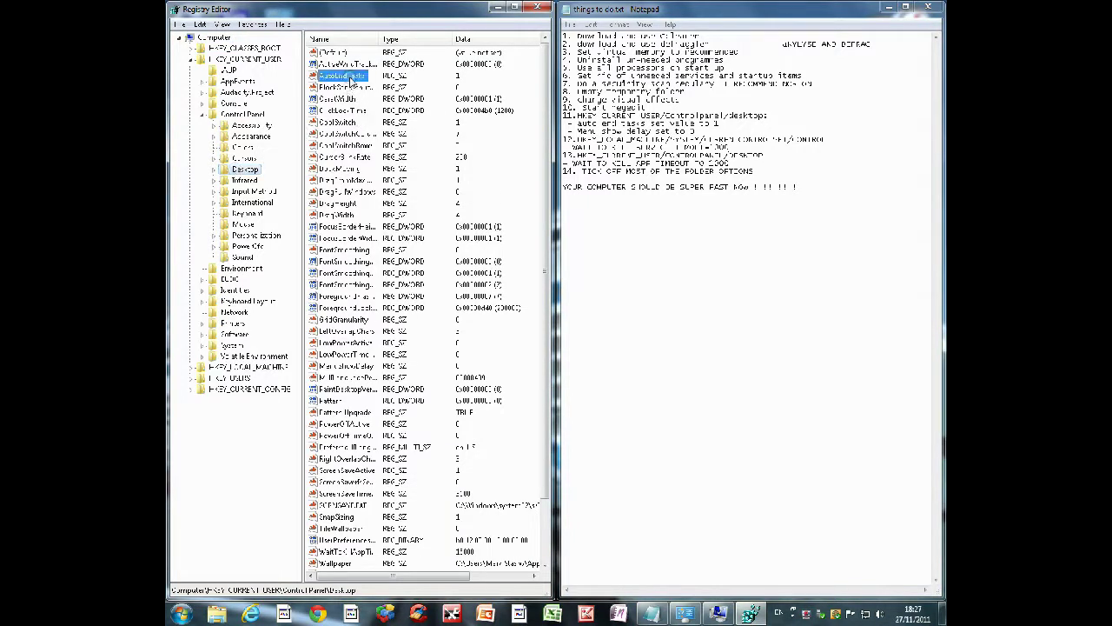
right_click(356, 81)
left_click(372, 87)
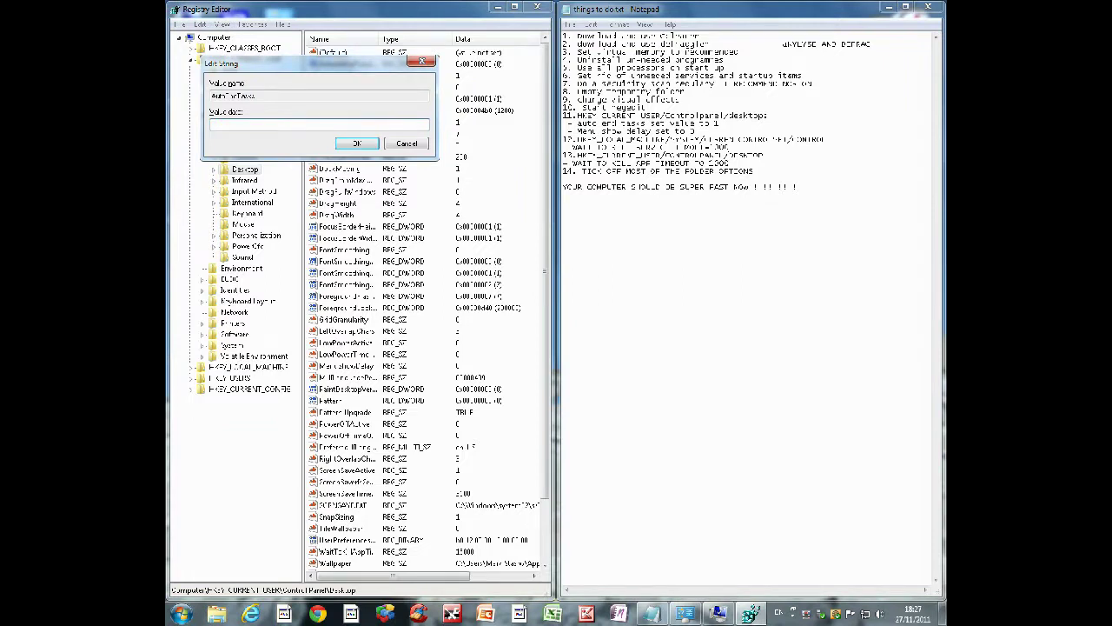
left_click(357, 142)
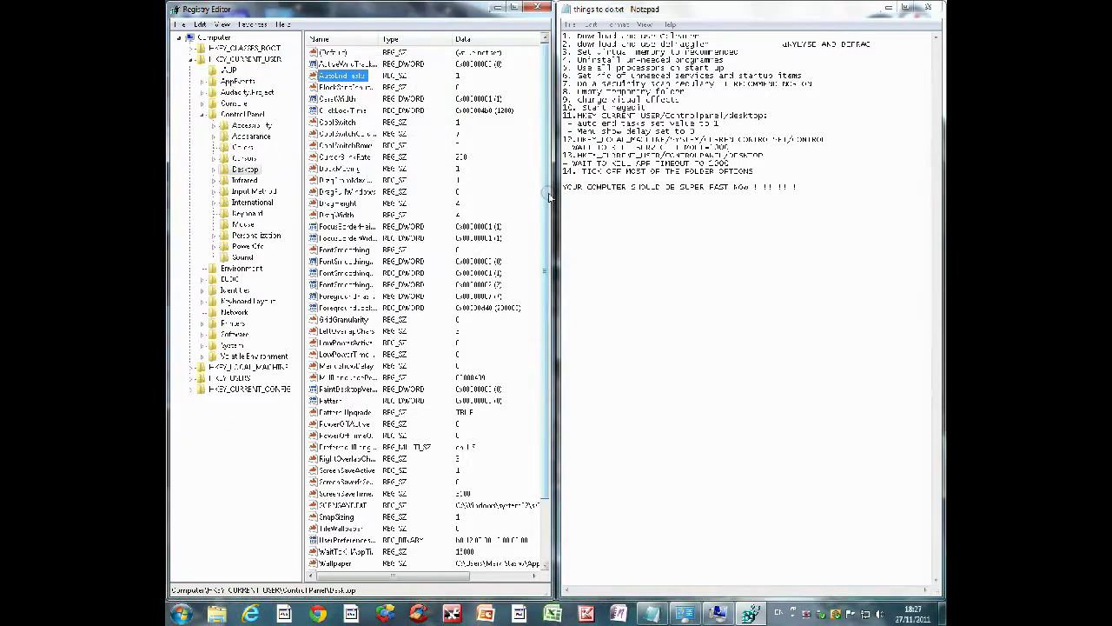
Set the MenuShowDelay value in the Desktop key to 0
scroll(516, 318, "down", 2)
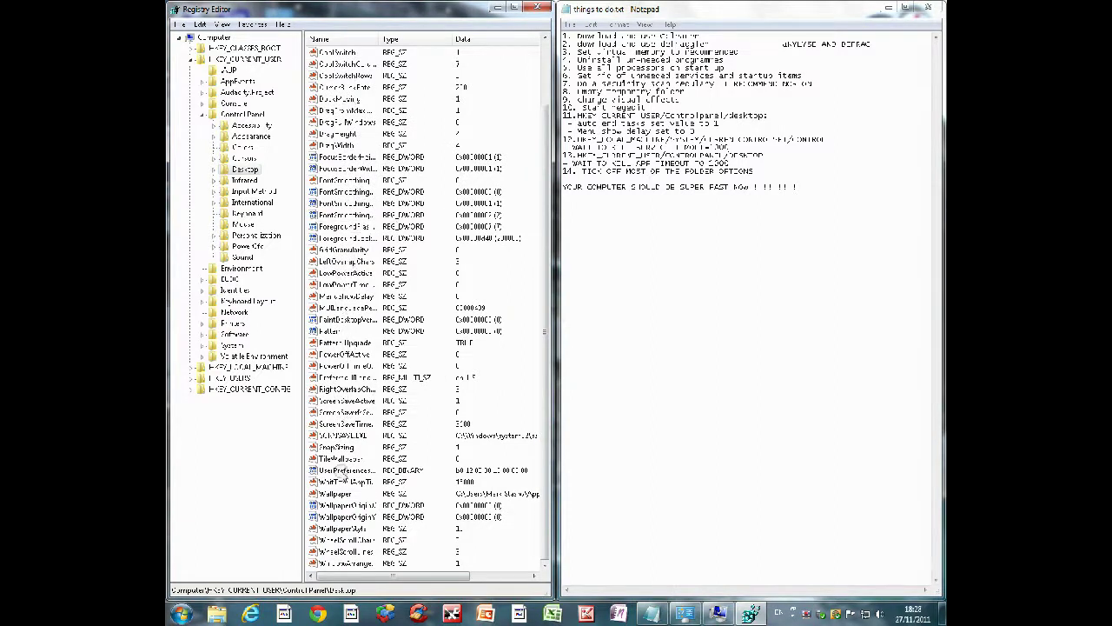
scroll(546, 278, "up", 2)
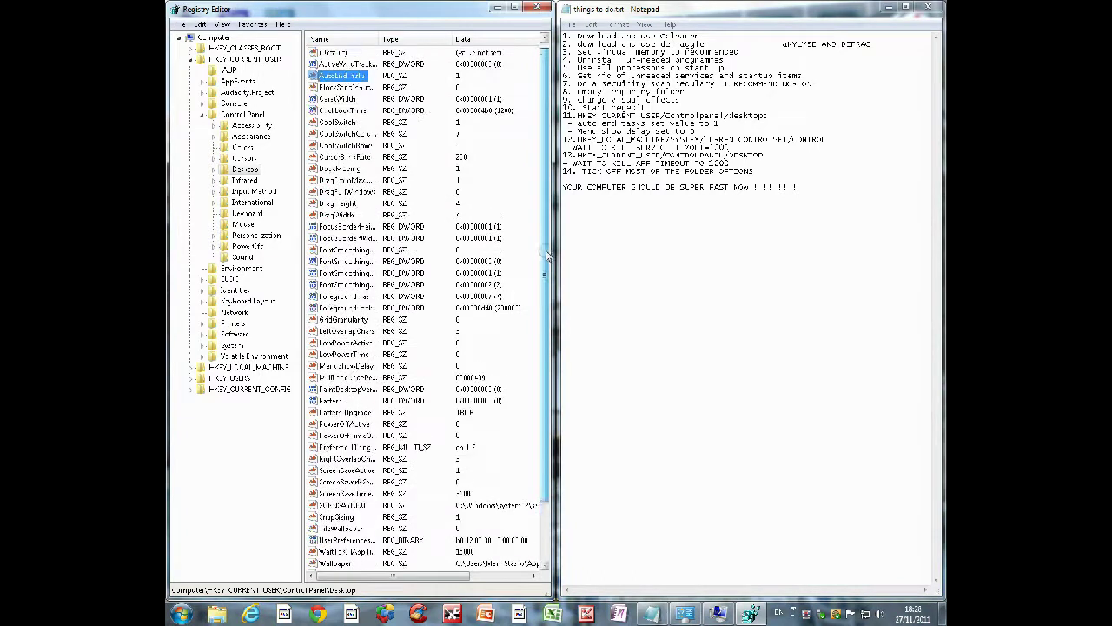
double_click(370, 368)
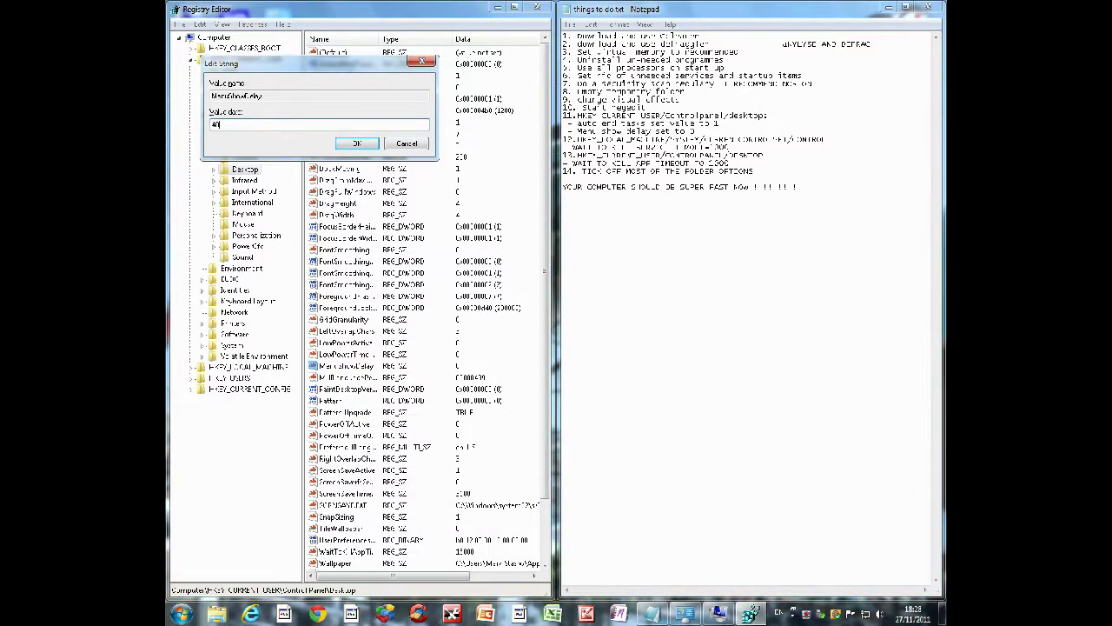
left_click(356, 143)
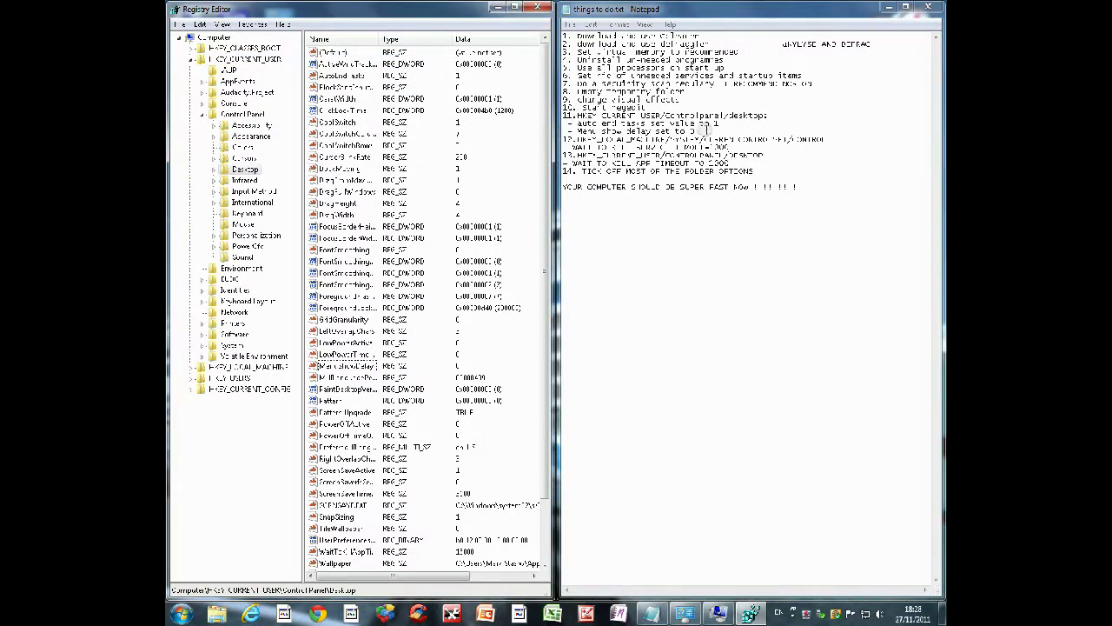
Highlight item 12 in the to-do notes and open the HKEY_LOCAL_MACHINE\SYSTEM\CurrentControlSet\Control key in the Registry Editor
left_click(707, 130)
left_click_drag(566, 139, 785, 145)
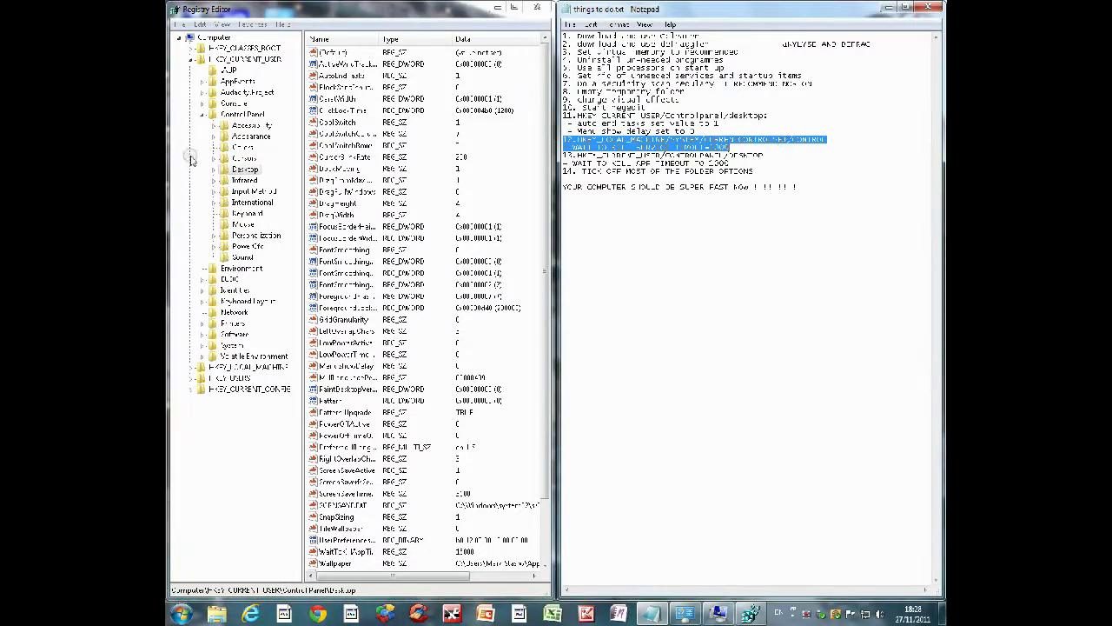
left_click(192, 59)
left_click(192, 70)
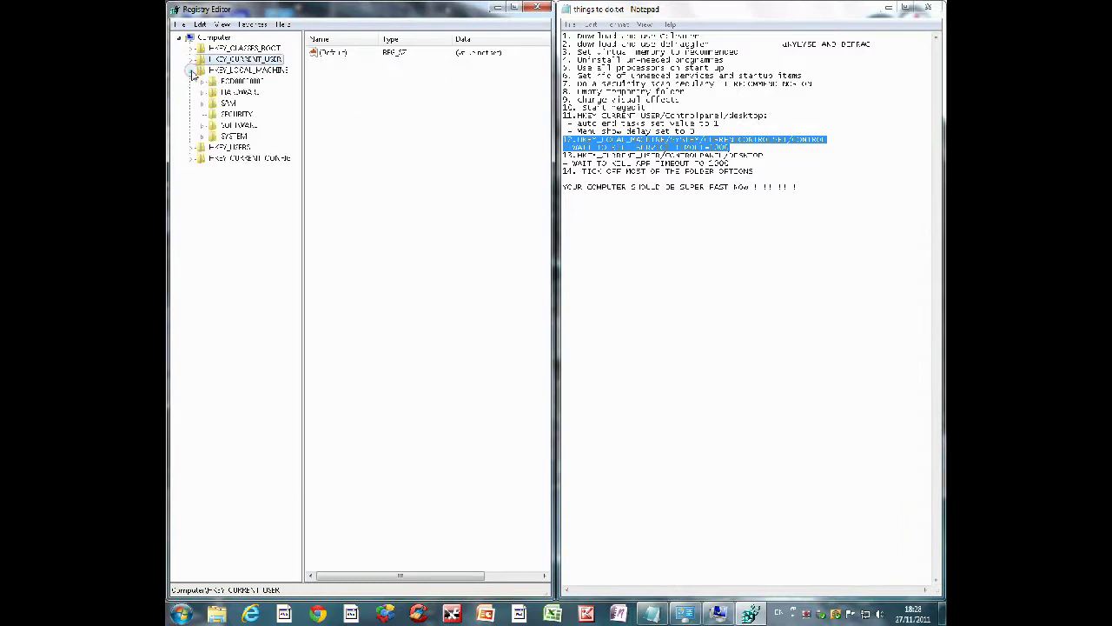
left_click(201, 136)
left_click(214, 170)
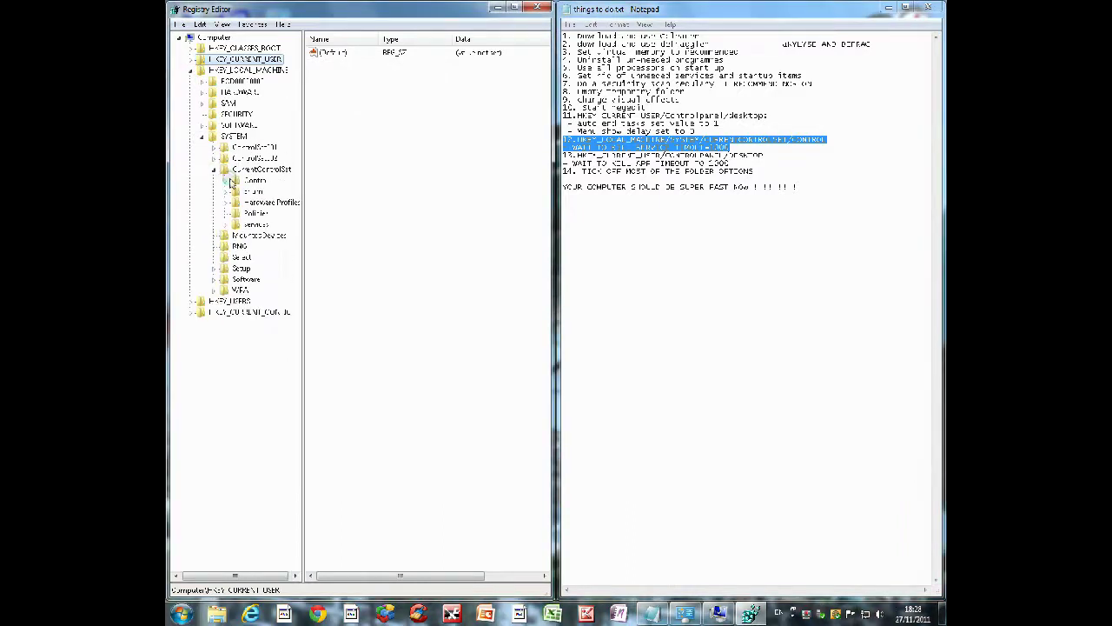
left_click(251, 181)
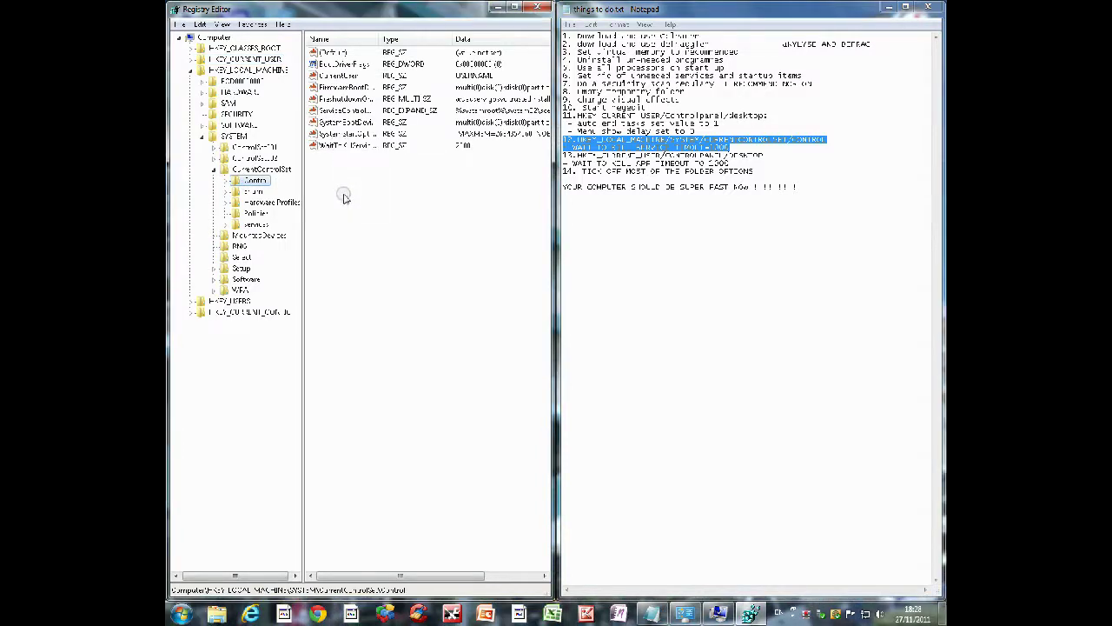
Set WaitToKillServiceTimeout to 1000 in the Control key, and highlight item 13 in the to-do notes
left_click(343, 146)
double_click(363, 148)
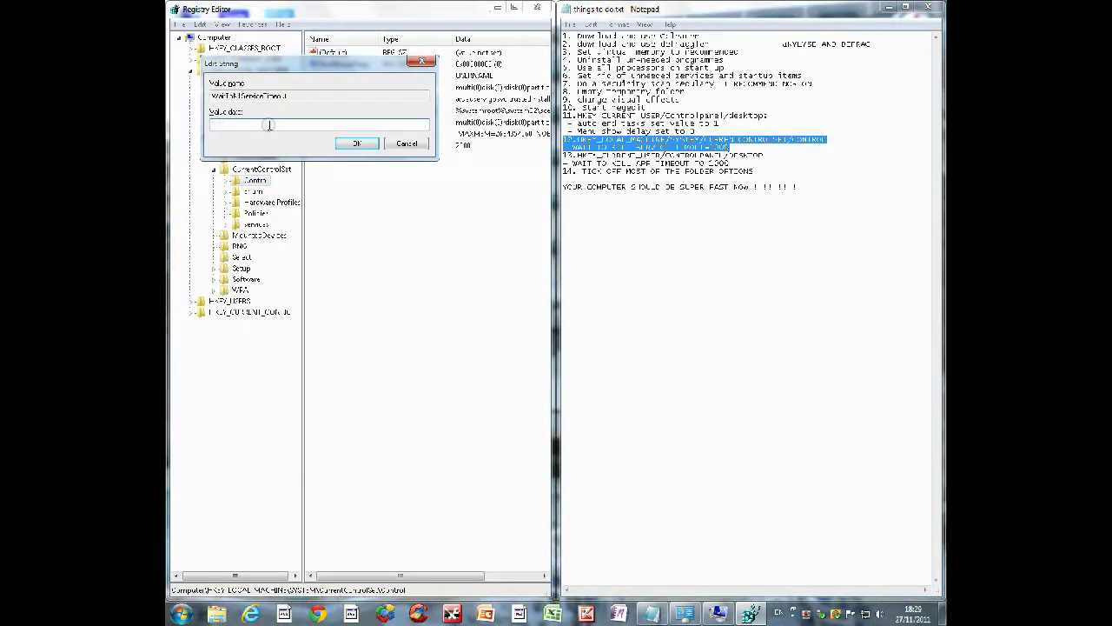
left_click(358, 144)
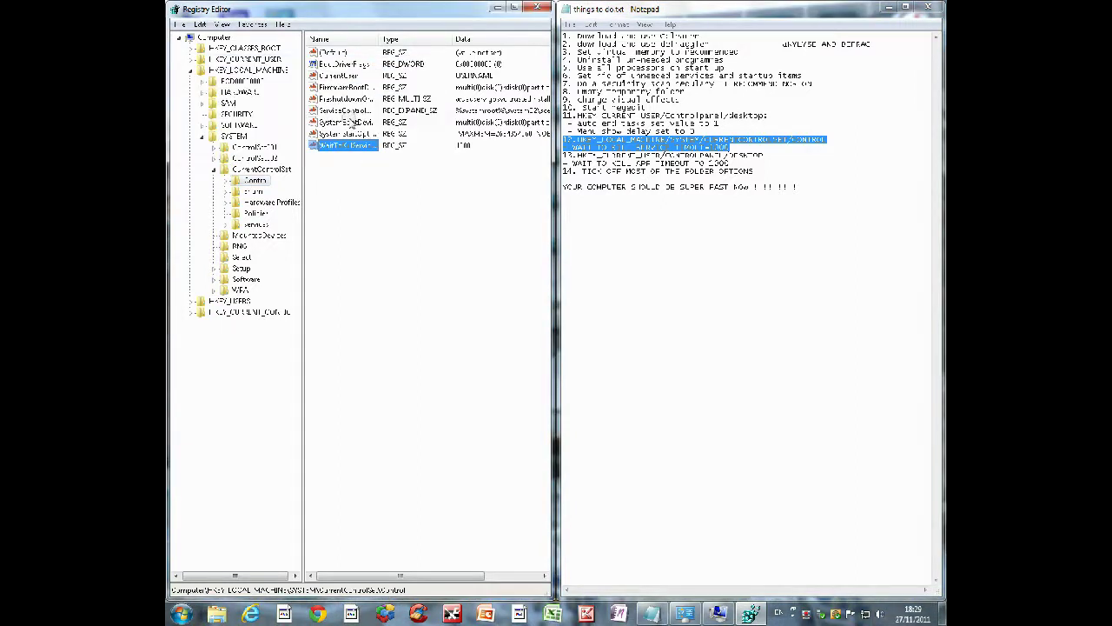
left_click(761, 163)
left_click_drag(761, 163, 563, 155)
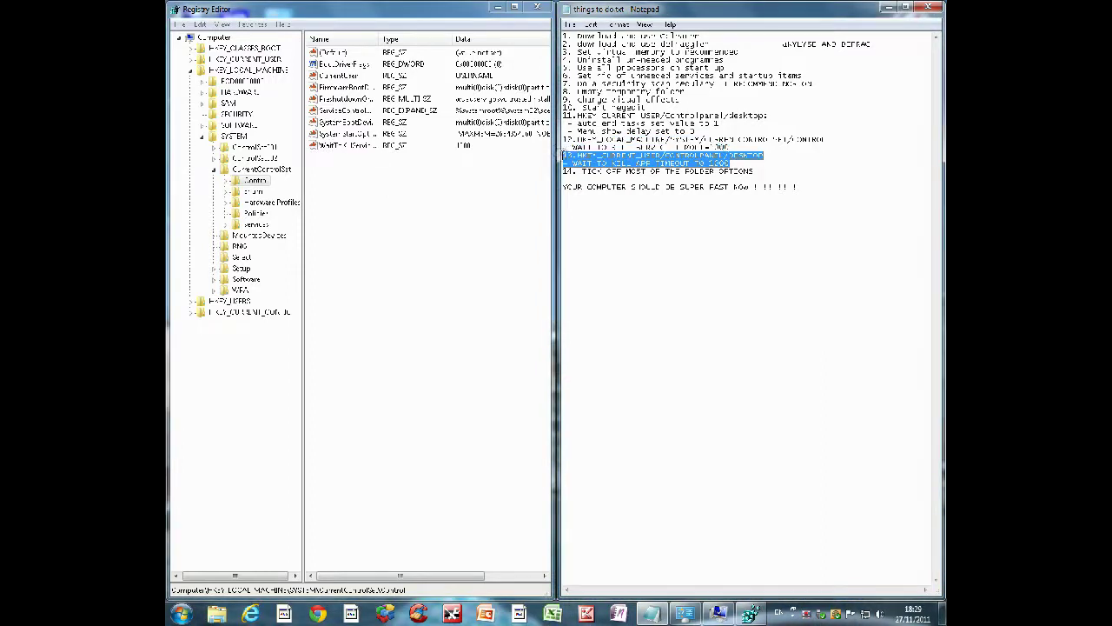
Collapse the HKEY_LOCAL_MACHINE tree and open the Control Panel\Desktop key under HKEY_CURRENT_USER
left_click(202, 136)
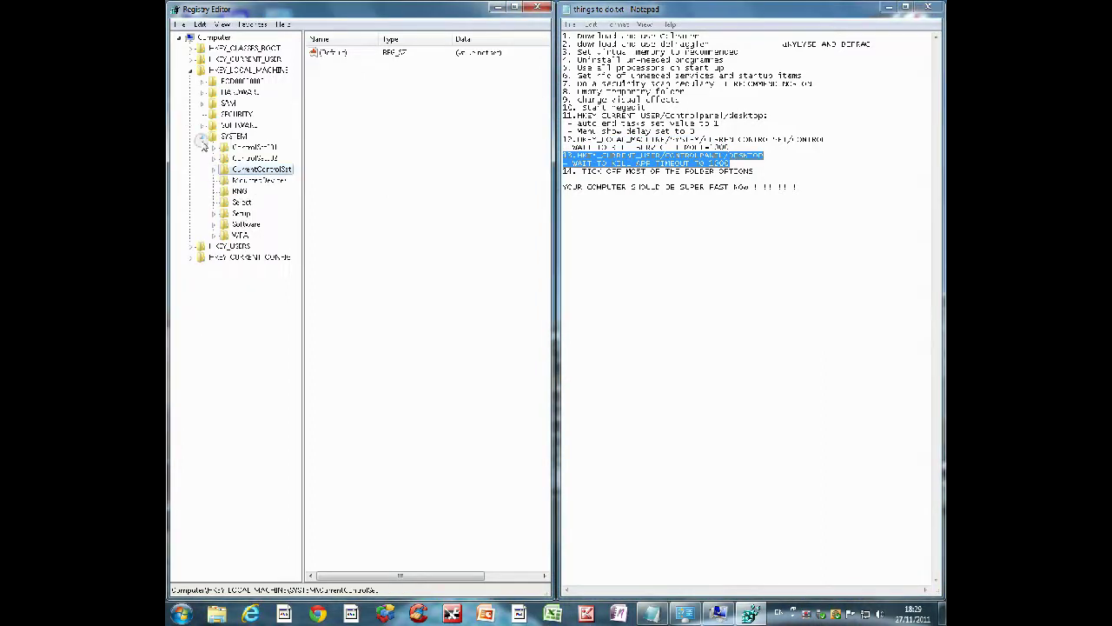
left_click(190, 69)
left_click(190, 59)
left_click(201, 114)
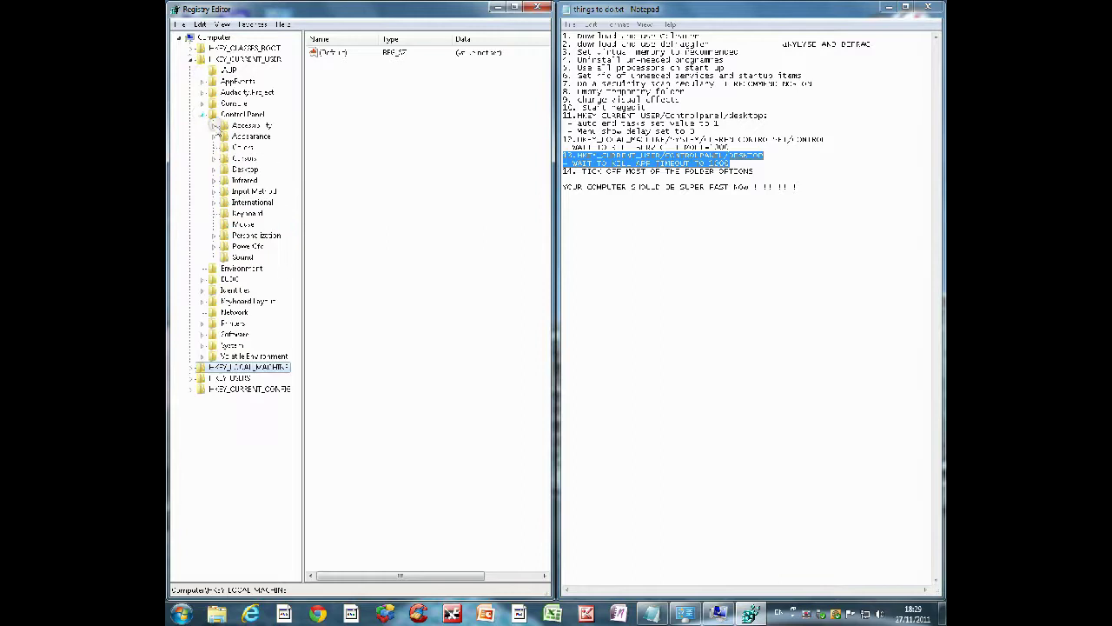
left_click(233, 172)
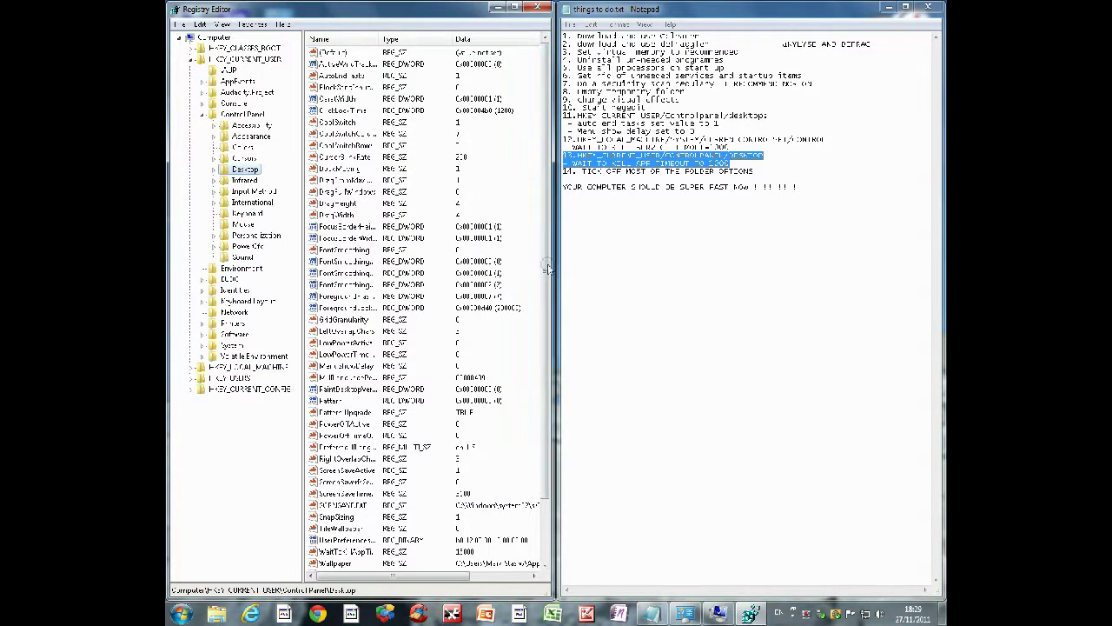
Set the WaitToKillAppTimeout value in the Desktop key to 1000
scroll(548, 266, "down", 2)
left_click(357, 481)
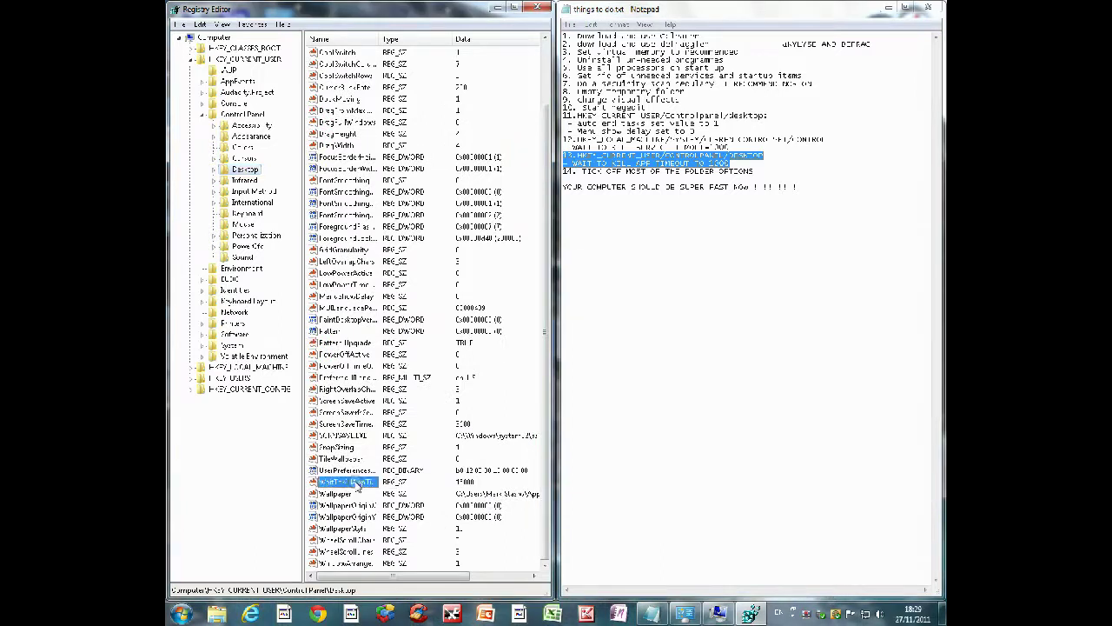
right_click(372, 483)
left_click(388, 490)
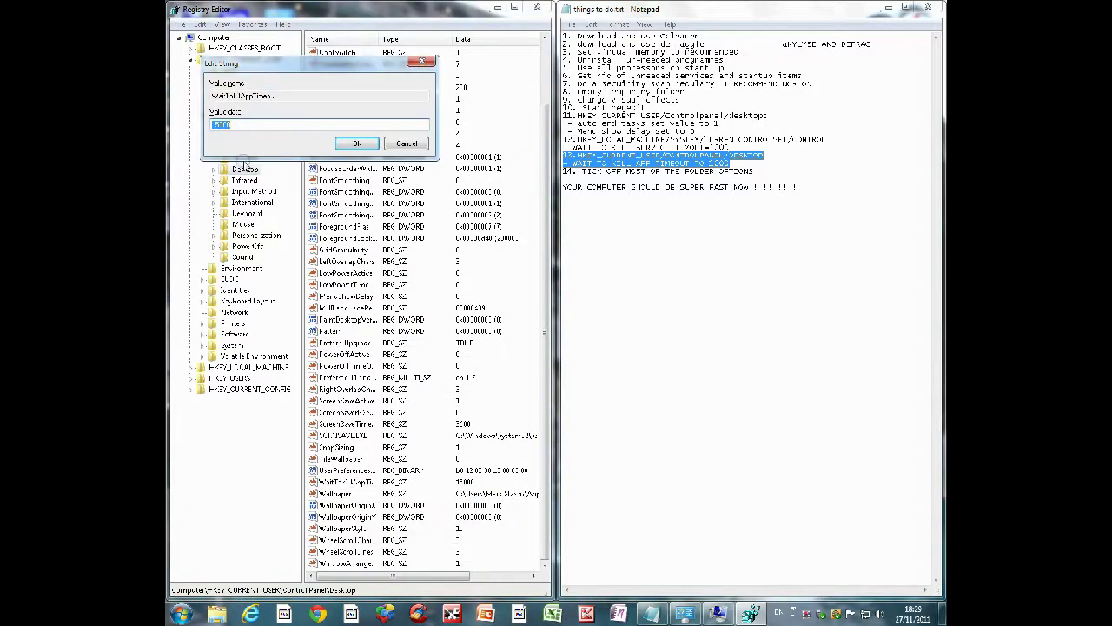
key("BackSpace")
type("2000")
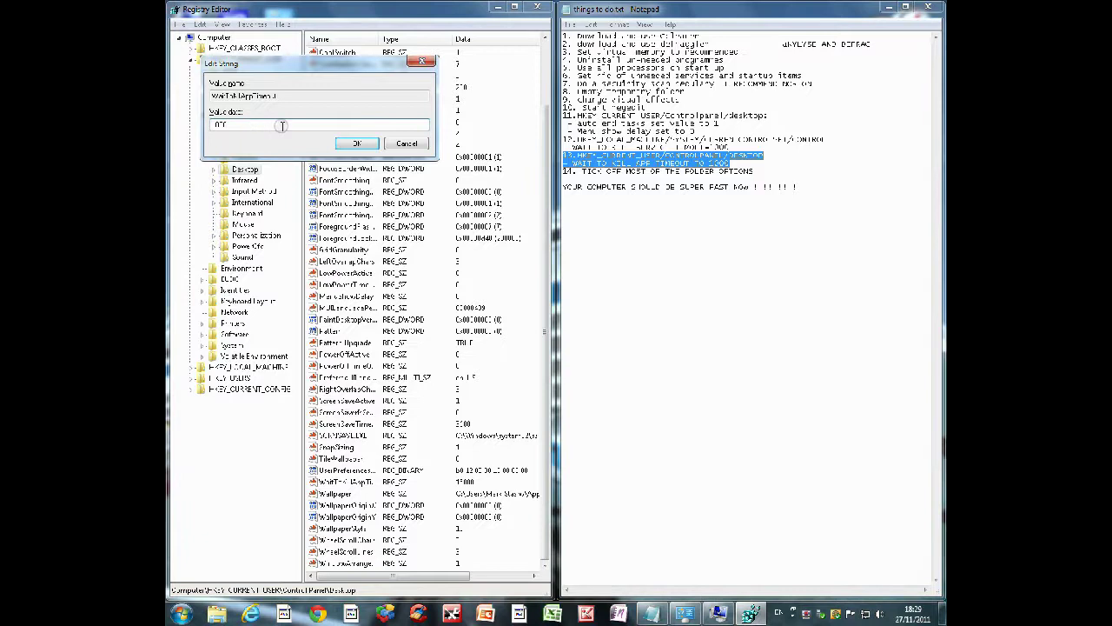
left_click(364, 144)
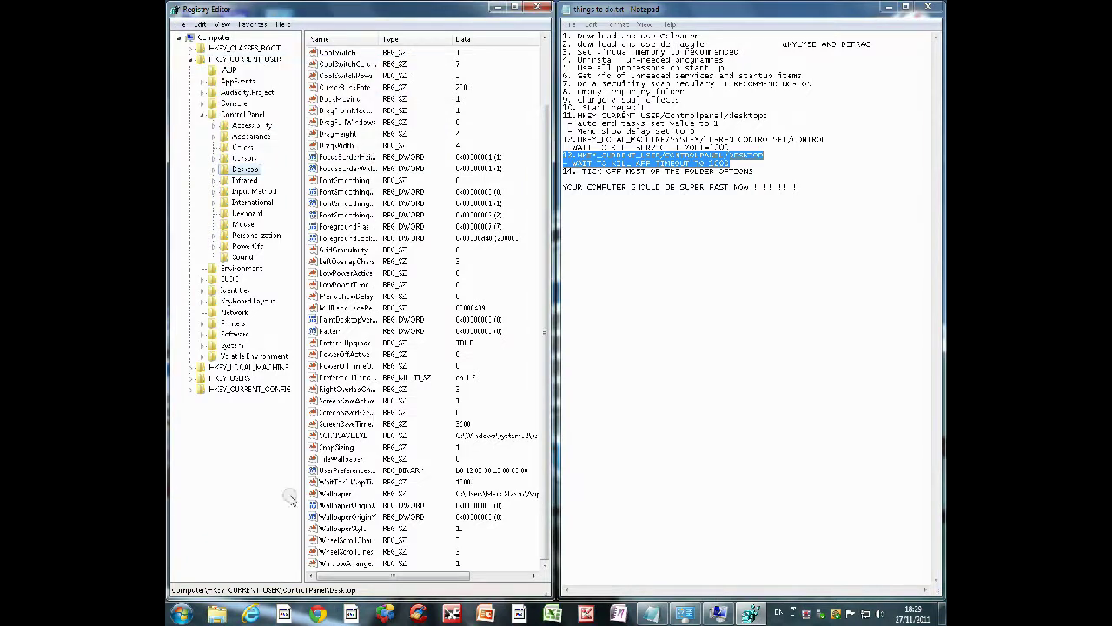
Close the Registry Editor and the Performance Options and System Properties dialogs
left_click(539, 7)
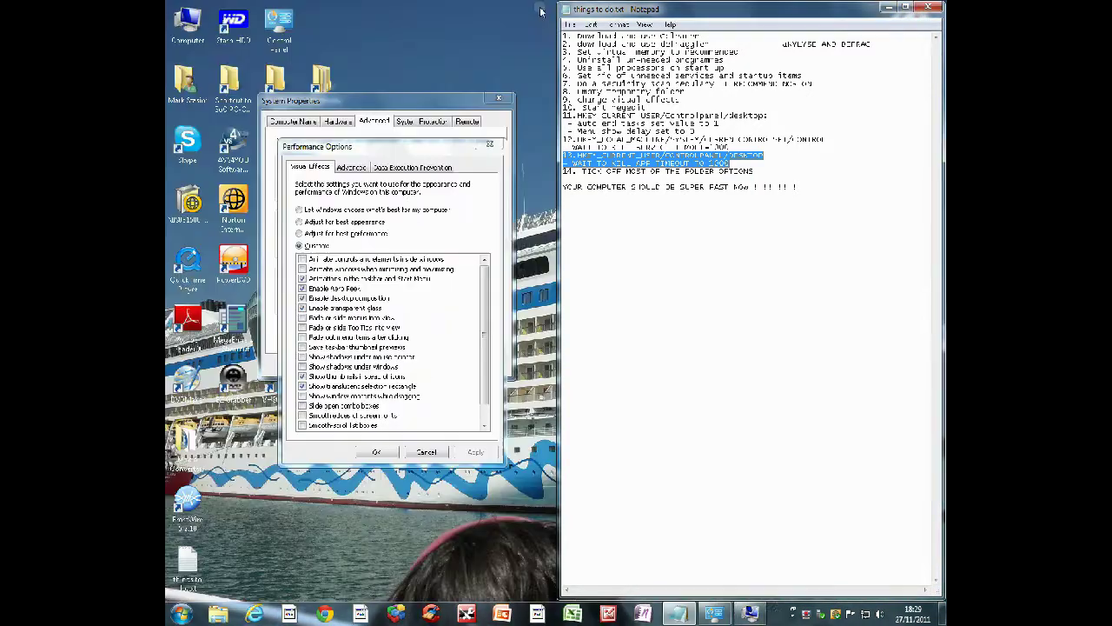
left_click(405, 453)
left_click(393, 368)
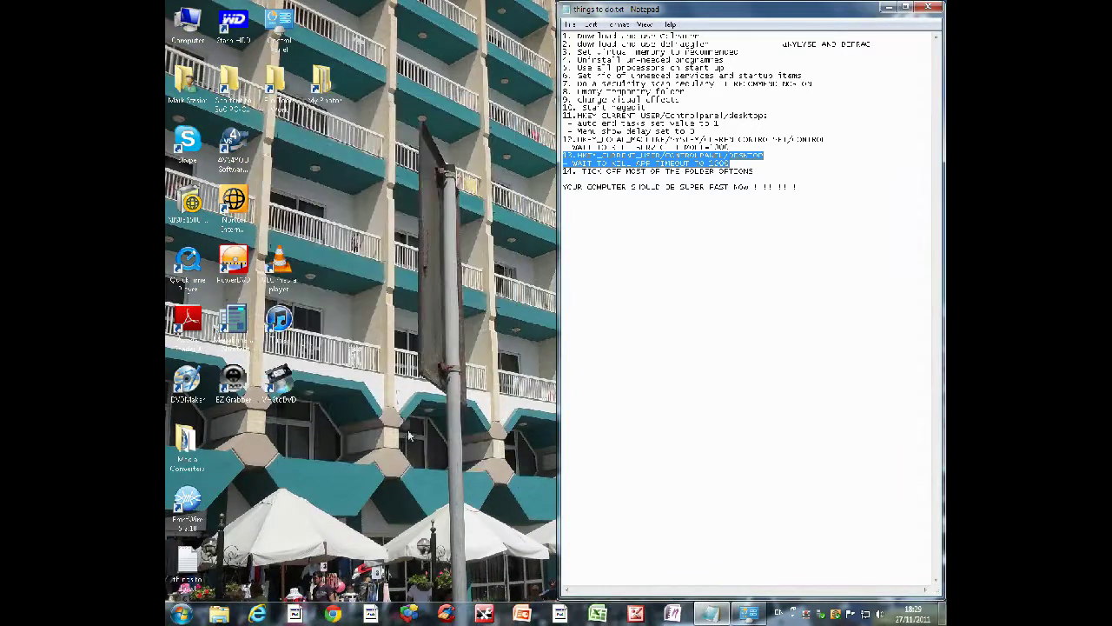
Maximize the to-do notes to check item 14, minimize them, and find and open Folder Options from a search for "folder options"
left_click(905, 7)
left_click(423, 186)
mouse_move(410, 164)
left_mouse_down()
mouse_move(167, 170)
mouse_move(431, 165)
left_mouse_up()
left_click(890, 8)
left_click(180, 614)
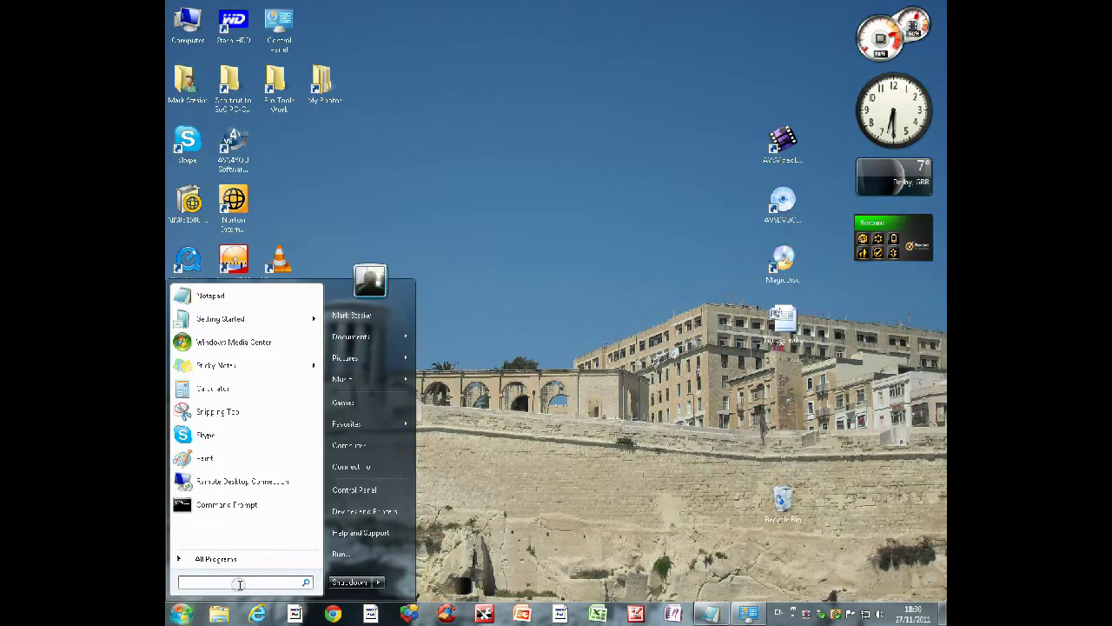
type("r options")
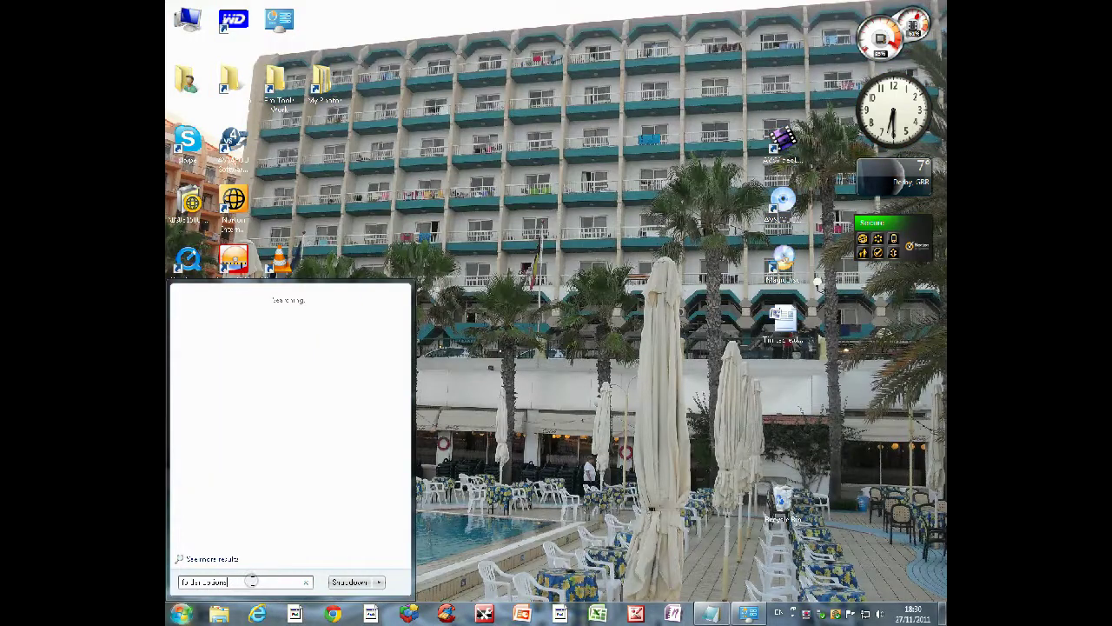
key("Return")
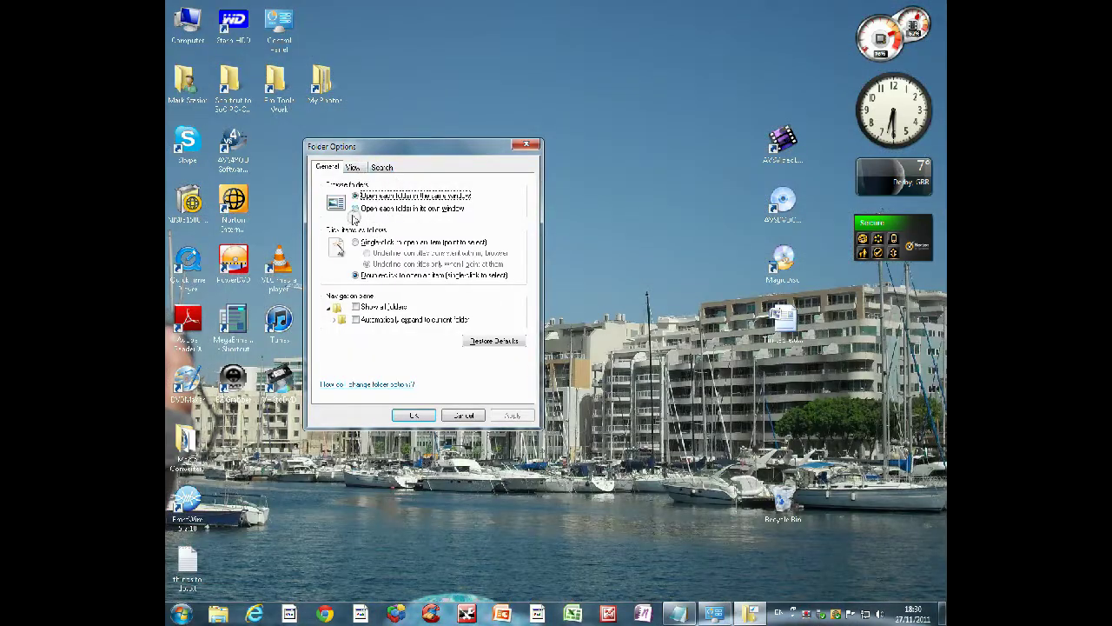
Set the general folder options to open each folder in the same window and to use the "Double-click to open an item" behaviour
left_click(360, 208)
left_click(360, 198)
left_click(357, 274)
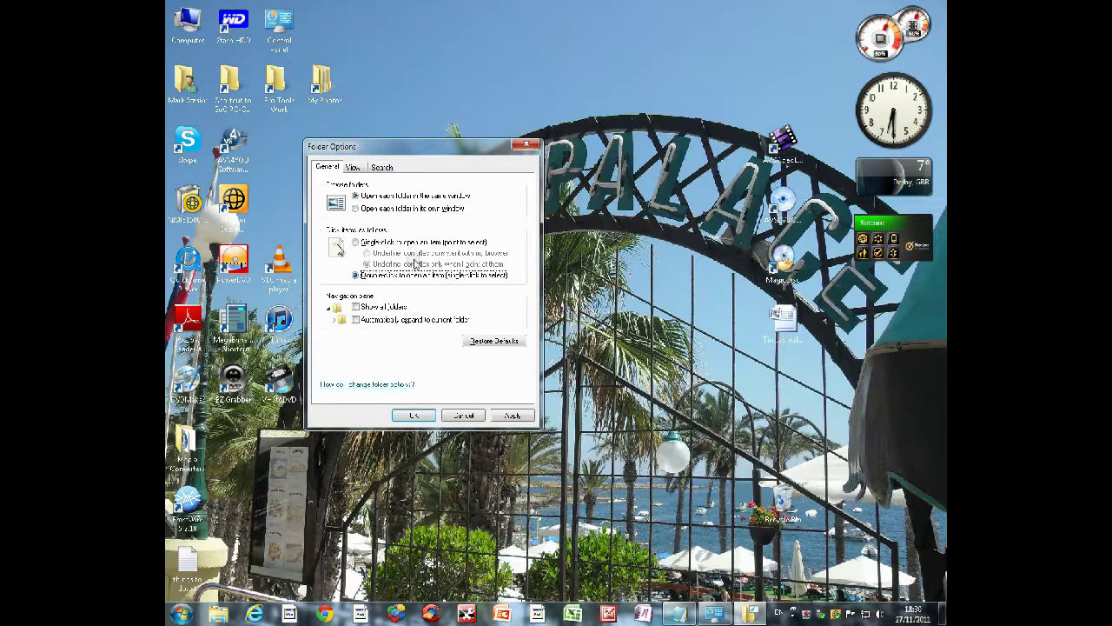
In the advanced folder view settings, go over "Always show icons, never thumbnails" and select "Show hidden files, folders, and drives"
left_click(352, 168)
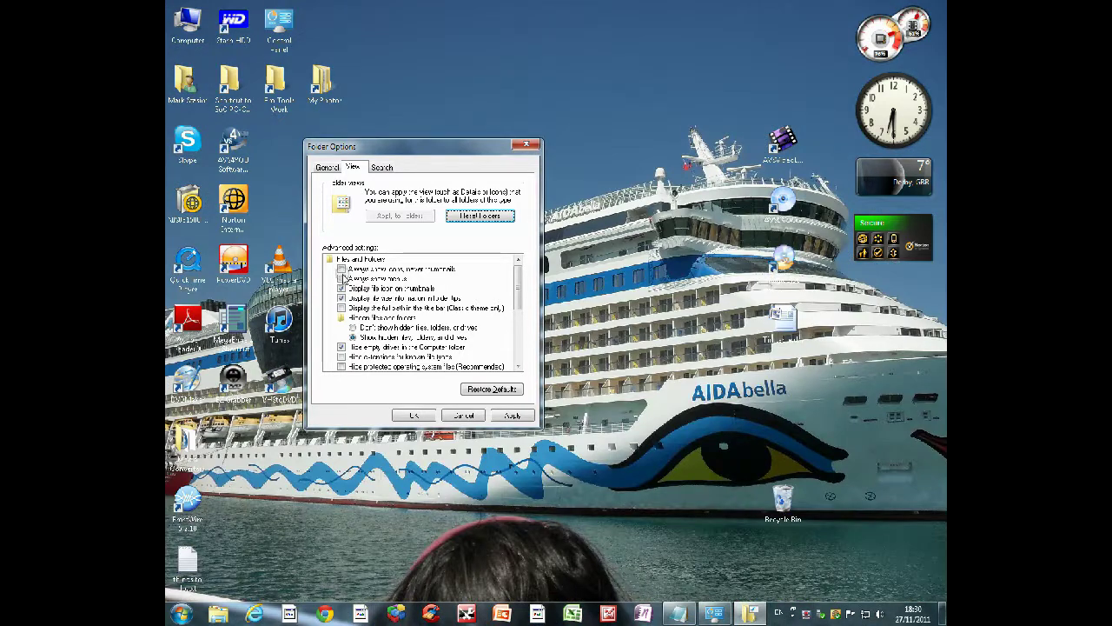
left_click(342, 271)
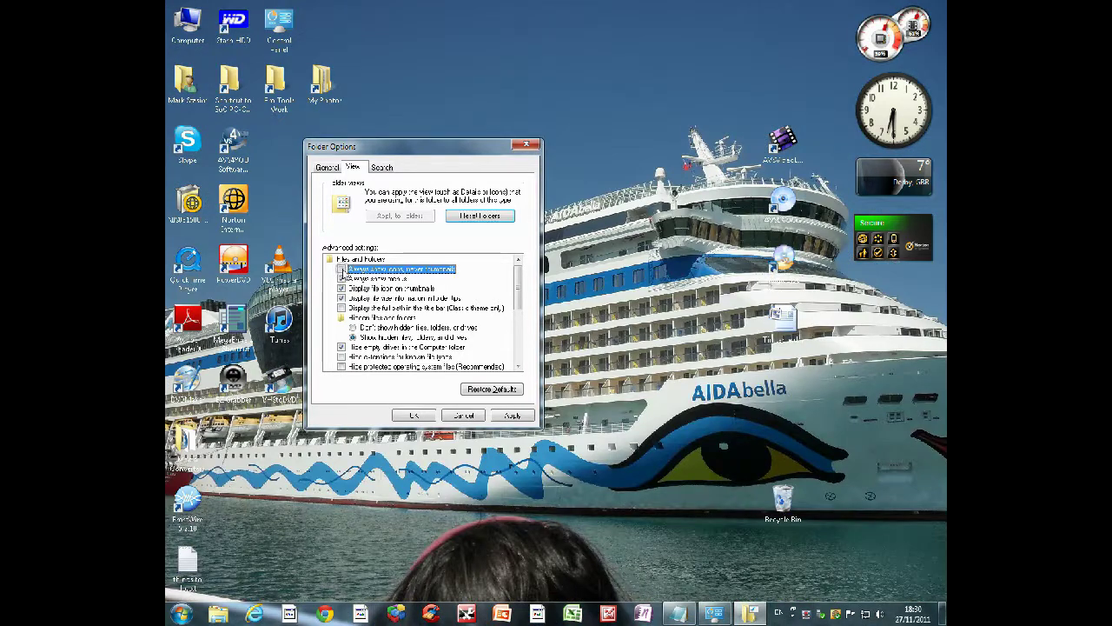
left_click(353, 328)
left_click(353, 337)
Tick the advanced settings for hiding known file extensions, hiding protected operating system files and launching folder windows in a separate process
left_click_drag(518, 287, 518, 322)
left_click(341, 279)
left_click(342, 288)
left_click(342, 298)
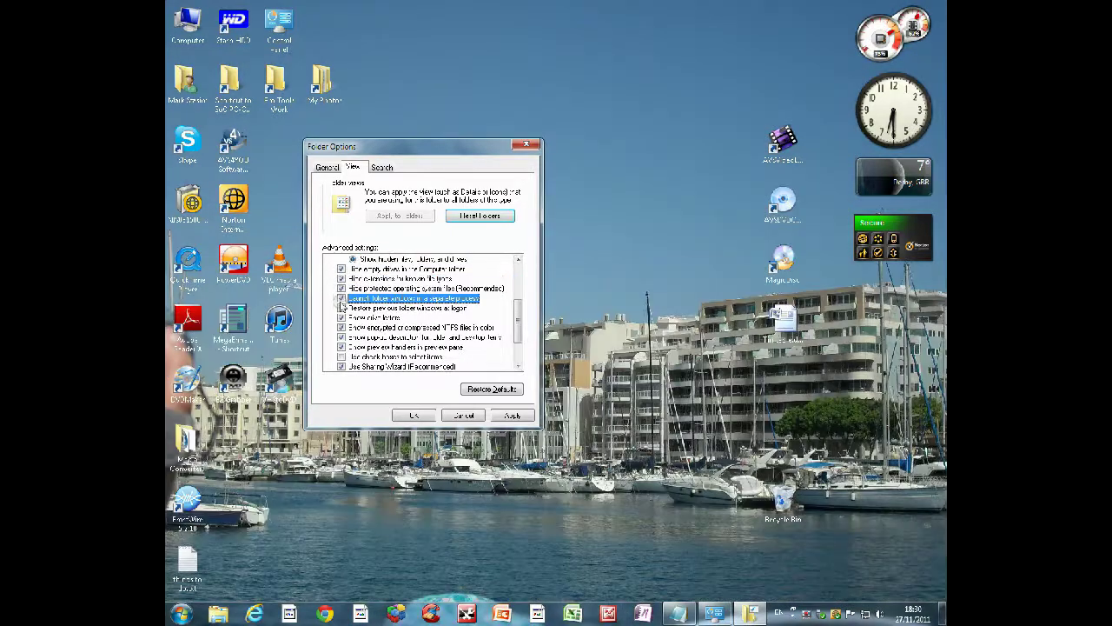
Untick hiding of protected operating system files, accepting the warning, and untick "Hide extensions for known file types"
left_click(342, 288)
left_click(684, 330)
left_click(341, 287)
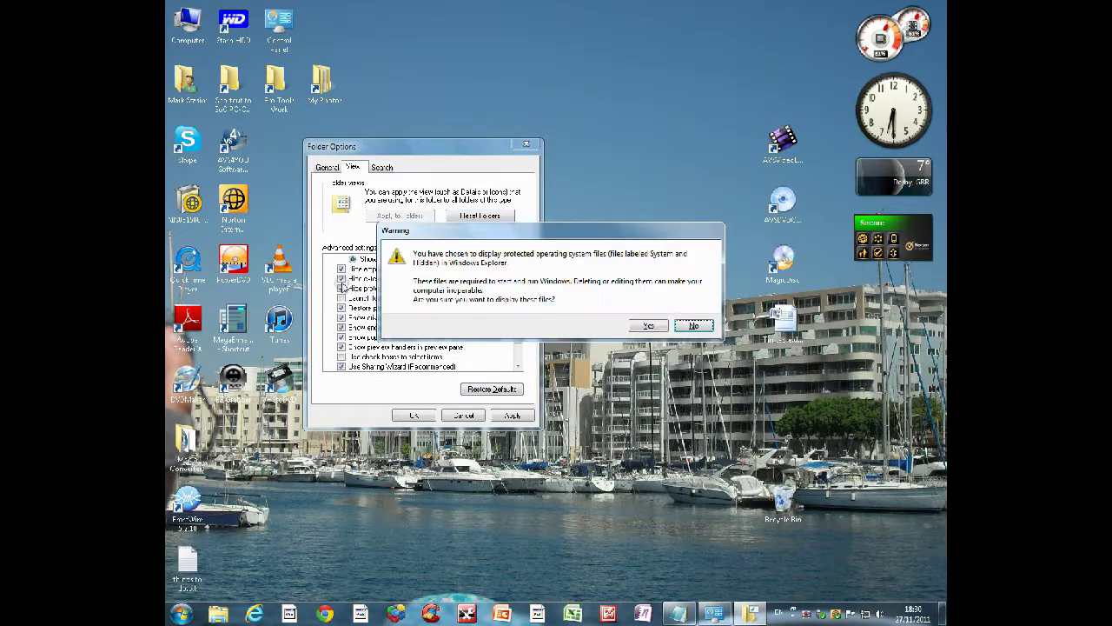
left_click(661, 327)
left_click(342, 278)
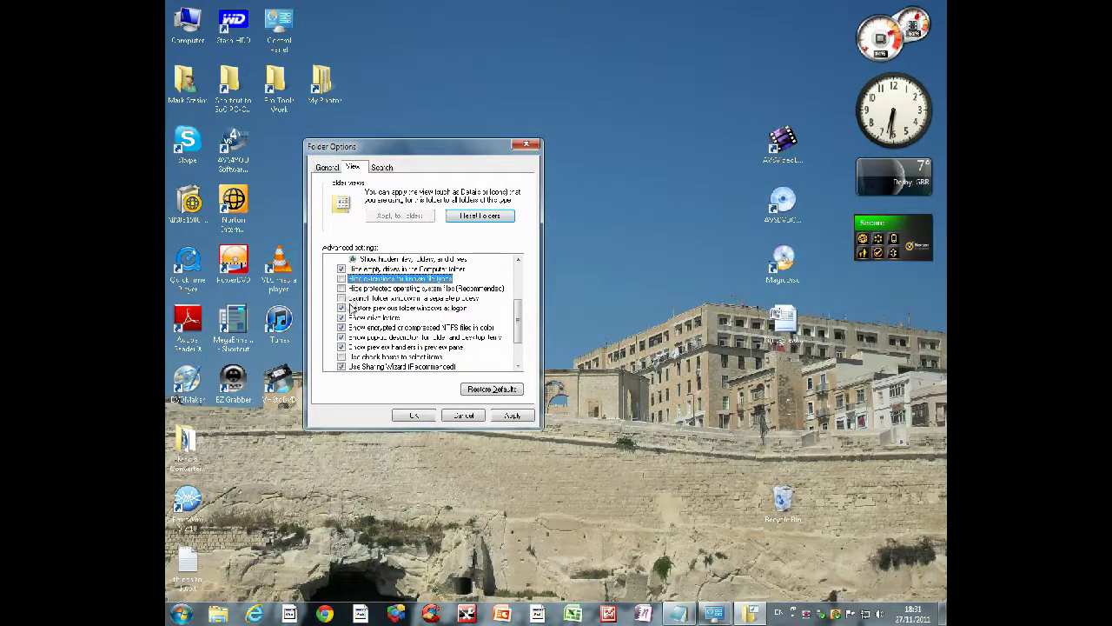
Go over the remaining view options, including restoring folder windows at logon and item check boxes, glance at the search settings, and save the folder options
left_click(341, 308)
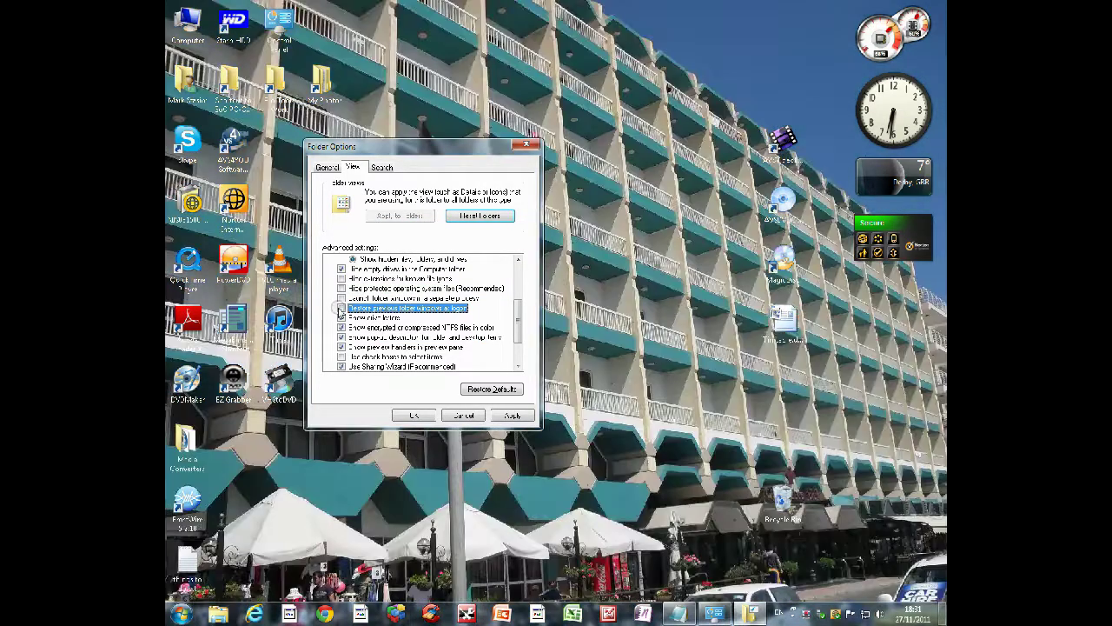
scroll(395, 313, "down", 3)
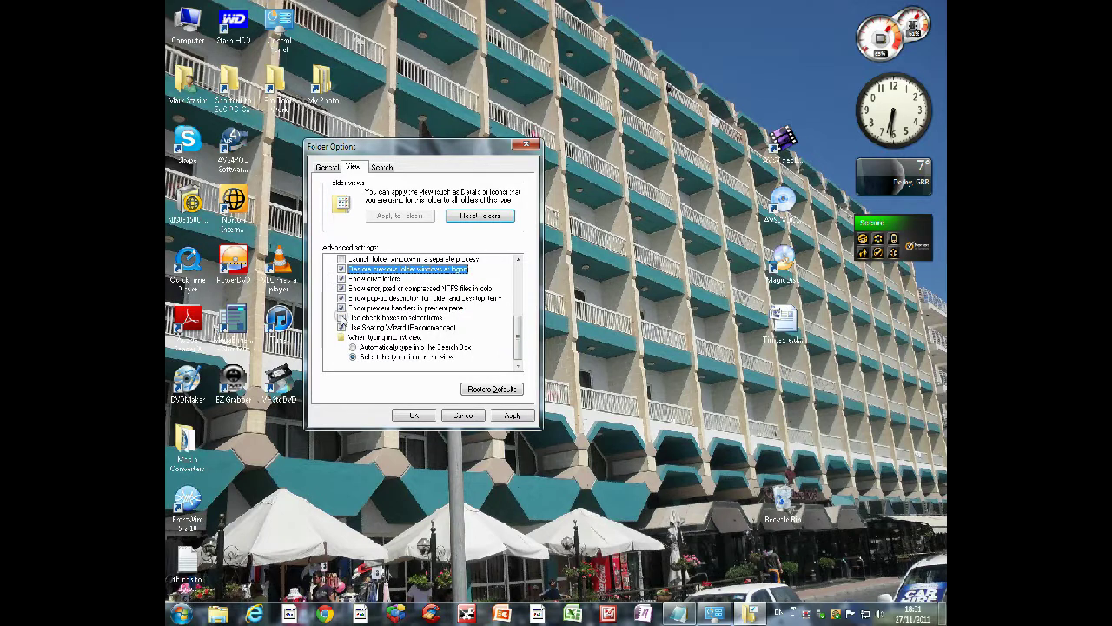
left_click(346, 318)
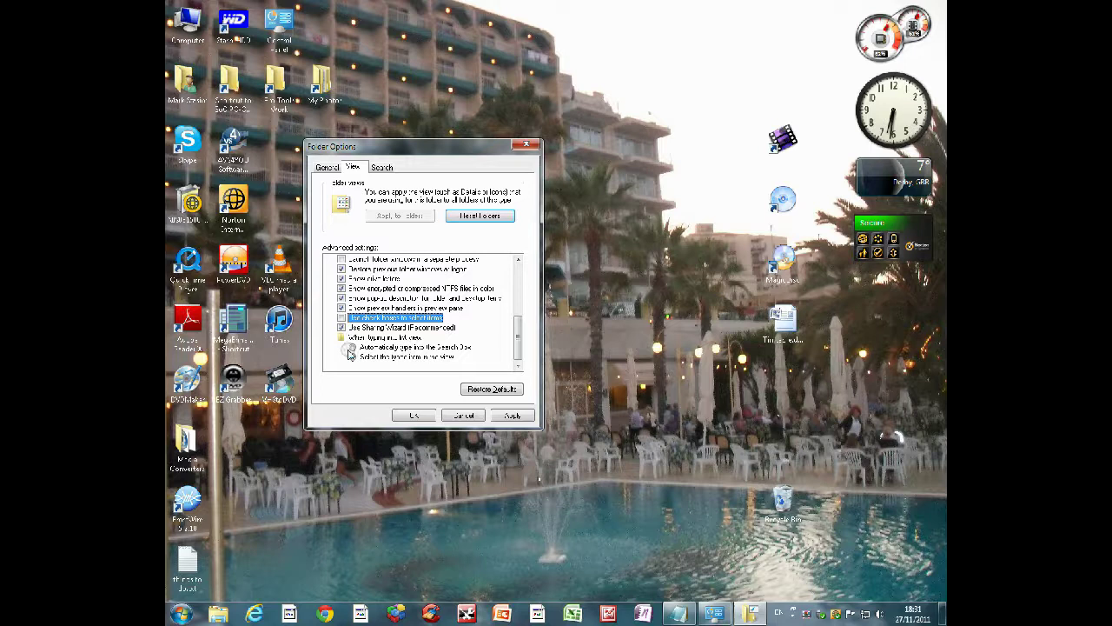
left_click(383, 167)
left_click(355, 168)
left_click(414, 415)
Bring back the to-do notes, highlight the closing "YOUR COMPUTER SHOULD BE SUPER FAST NOW" line, and close the Control Panel window
left_click(714, 613)
left_click_drag(402, 182, 167, 182)
right_click(749, 613)
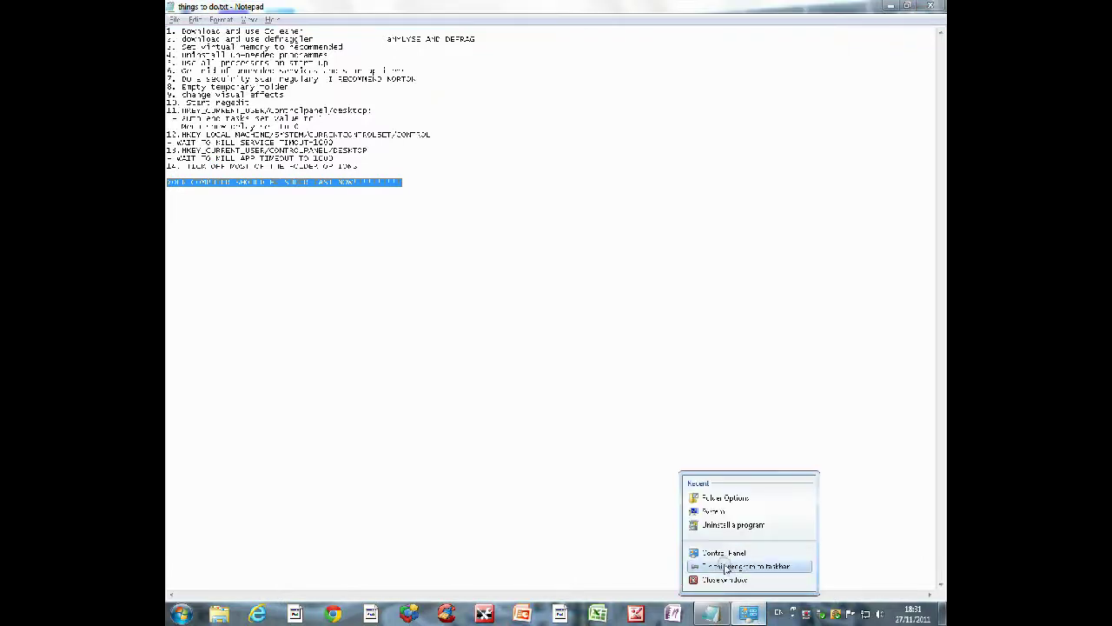
left_click(730, 580)
Below the list, write "Do all these steps, and remember, for best results defrag and clean your system every two weeks"
left_click(426, 189)
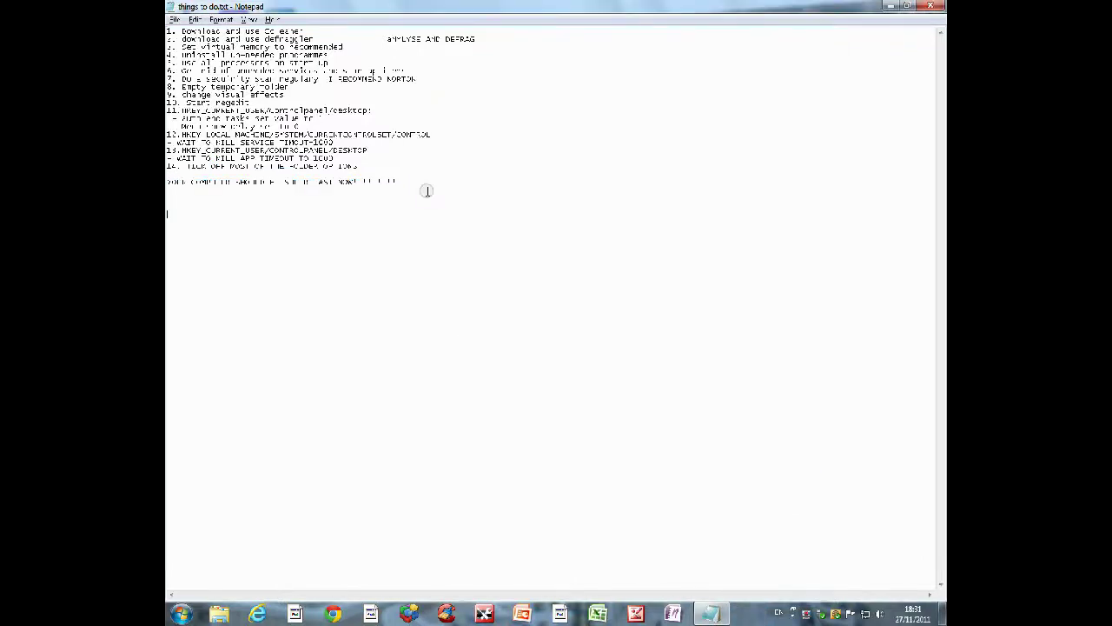
left_click(329, 219)
type("Do")
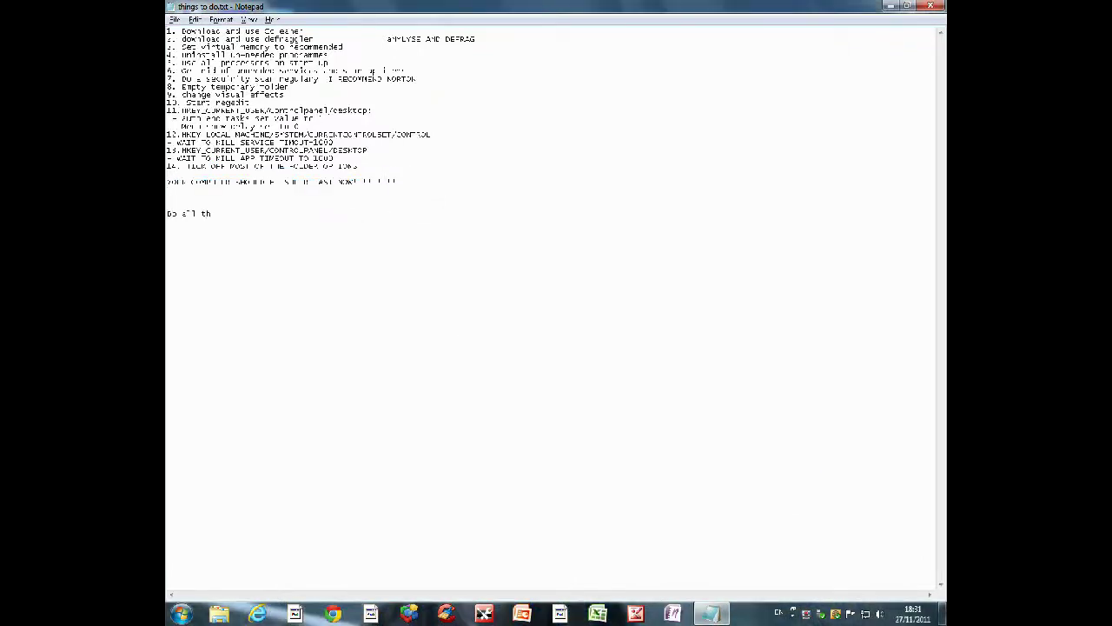
type(" all these steps, and remember, for best result")
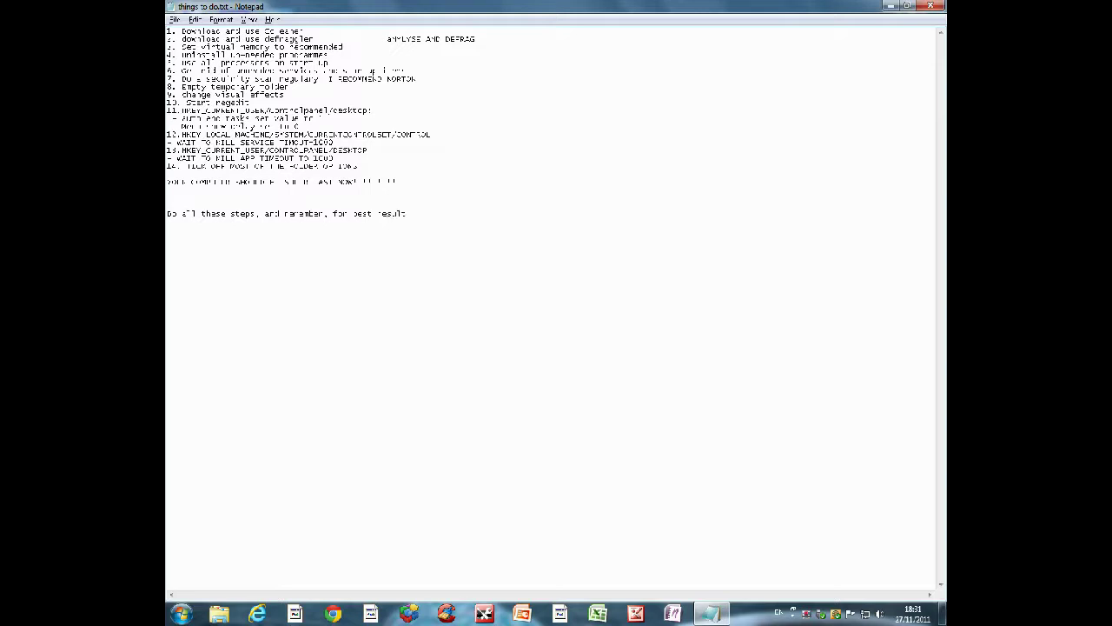
type("s defrag and clear")
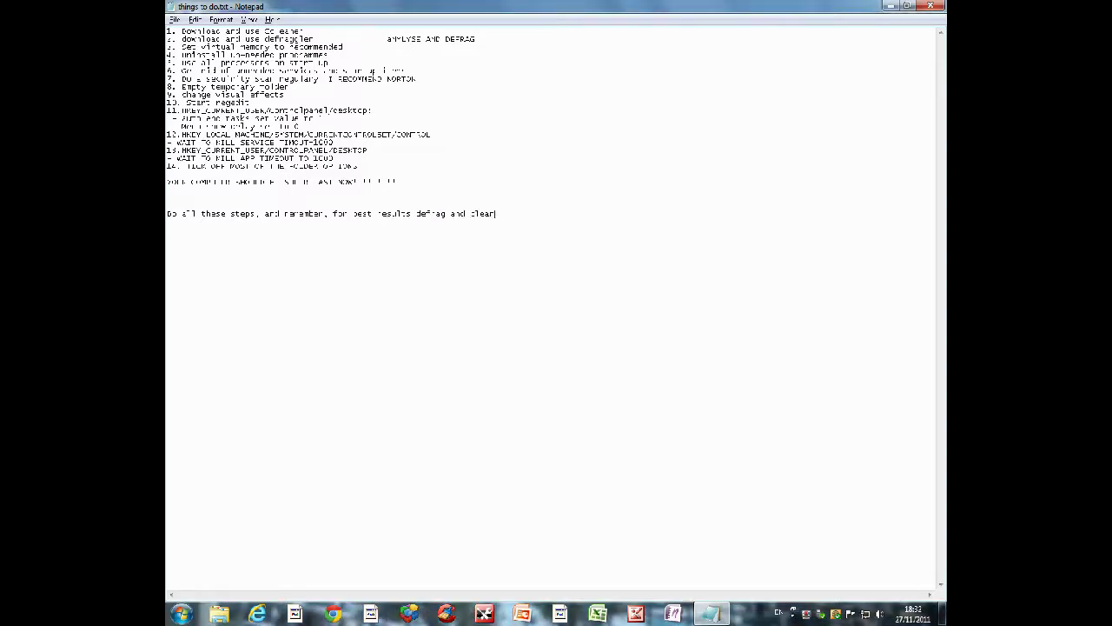
type("stem every two weeks")
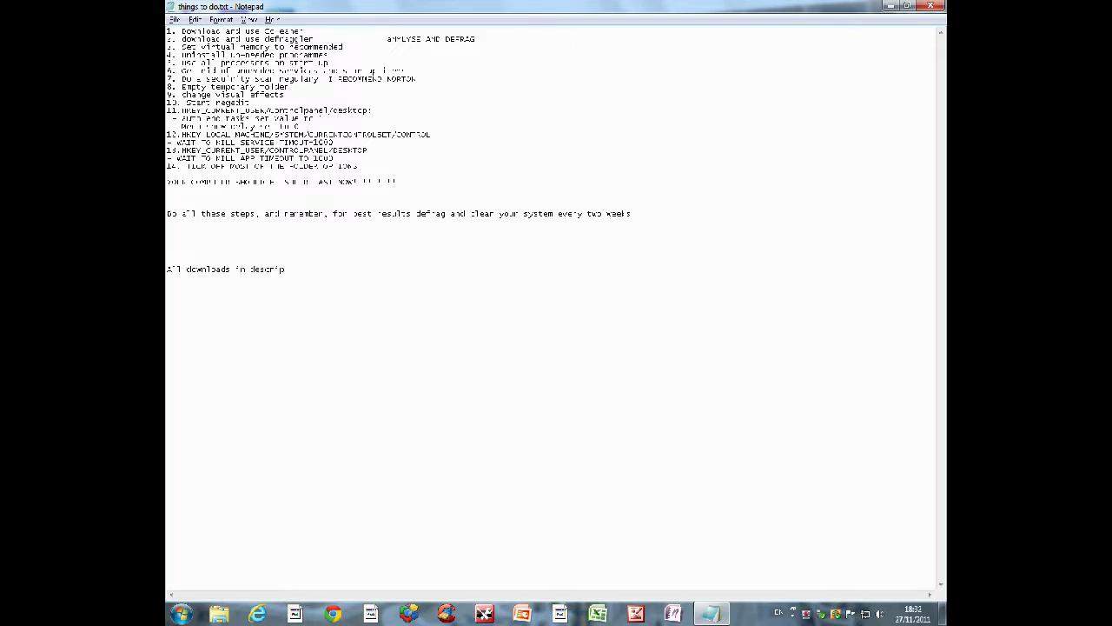
Finish the notes with the lines "All downloads in description!!! !! !!!!" and "Thanx for watching !!"
type("tion!!! !! !!!!")
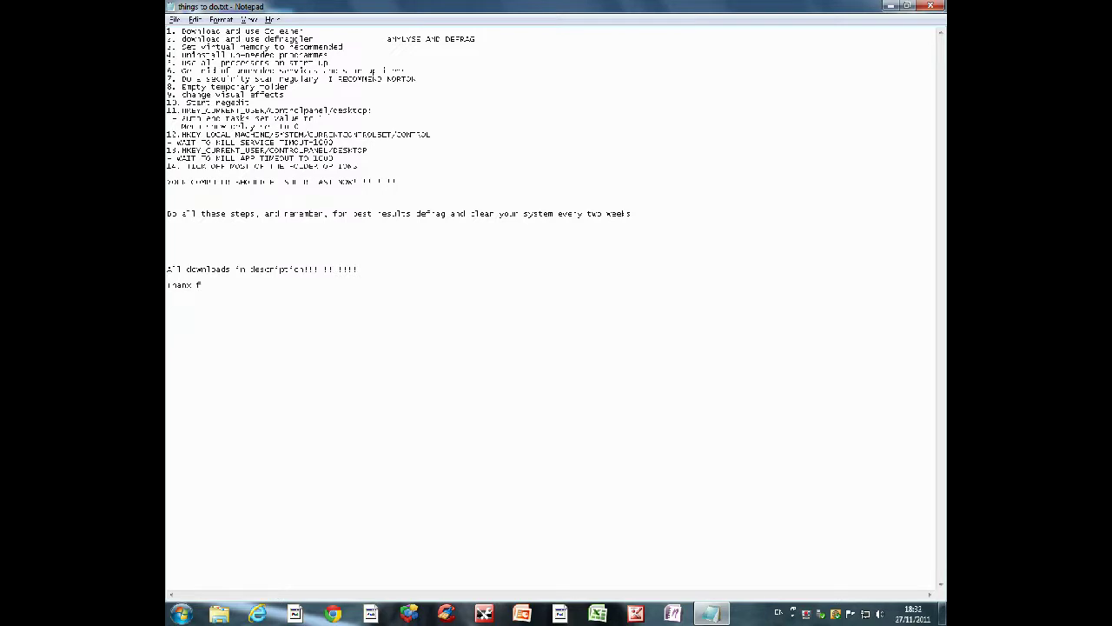
type("atching !!")
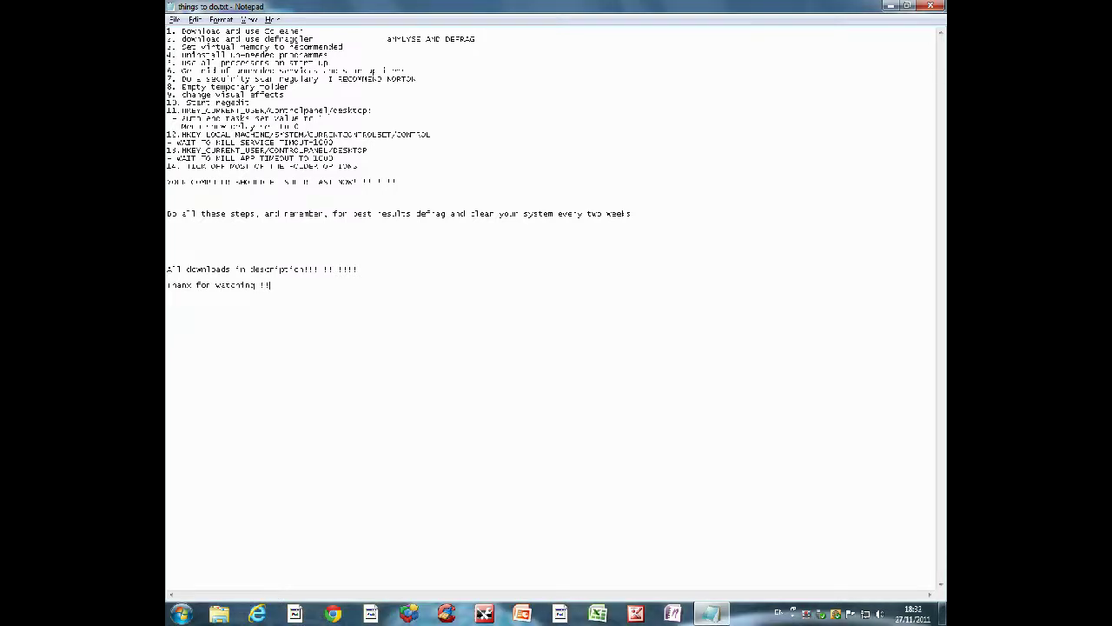